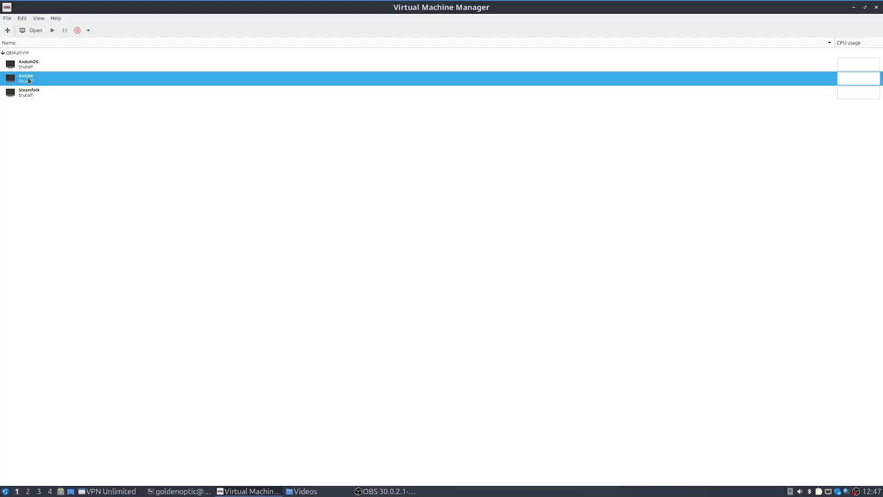
- Open the Bazzite virtual machine's console and start the machine
double_click(28, 80)
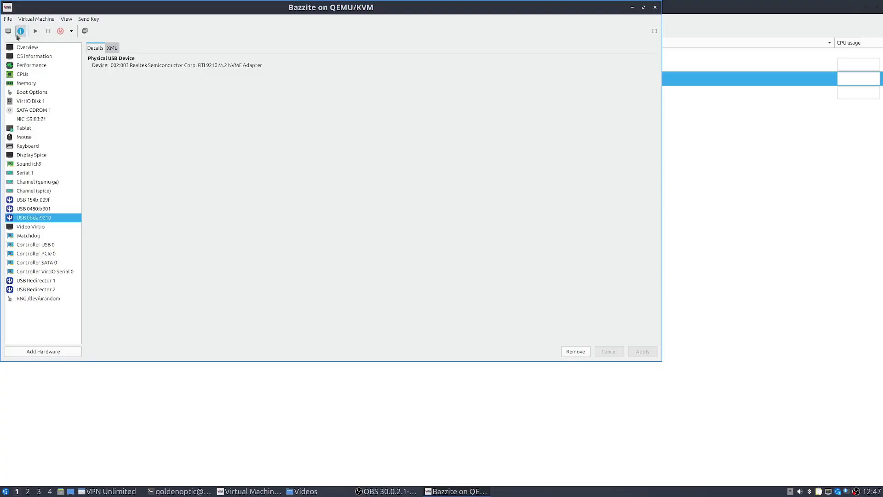
left_click(12, 33)
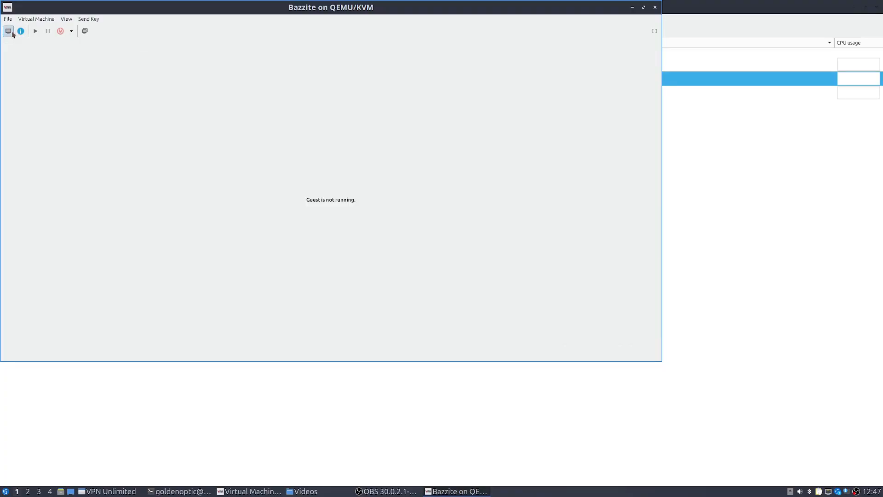
left_click(39, 34)
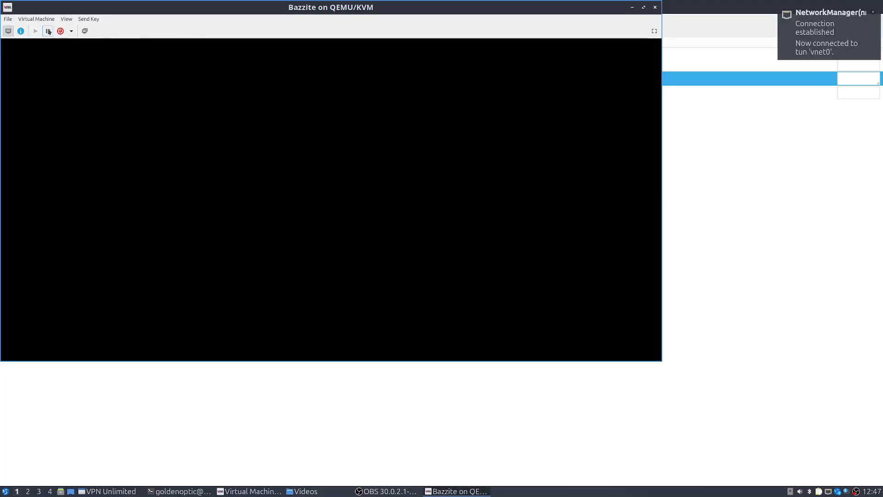
left_click(66, 19)
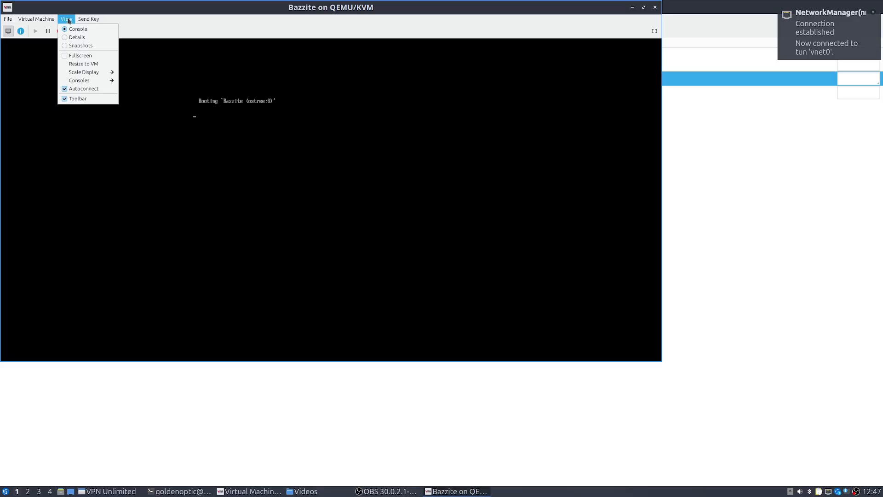
left_click(67, 55)
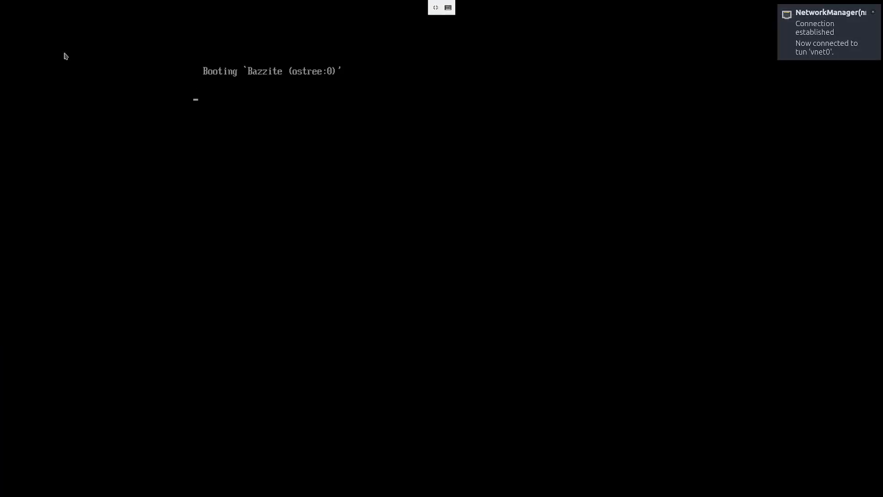
left_click(435, 9)
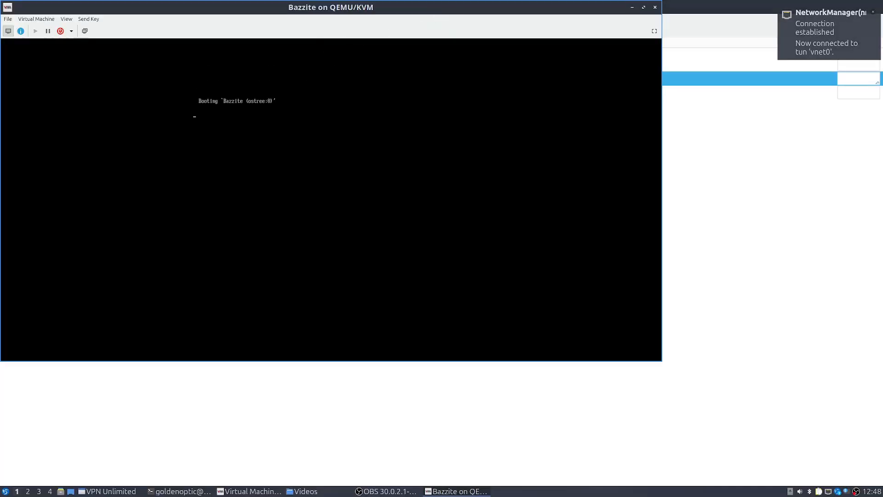
- Reboot the Bazzite virtual machine, confirming the reboot, and show its console in full screen
left_click(71, 32)
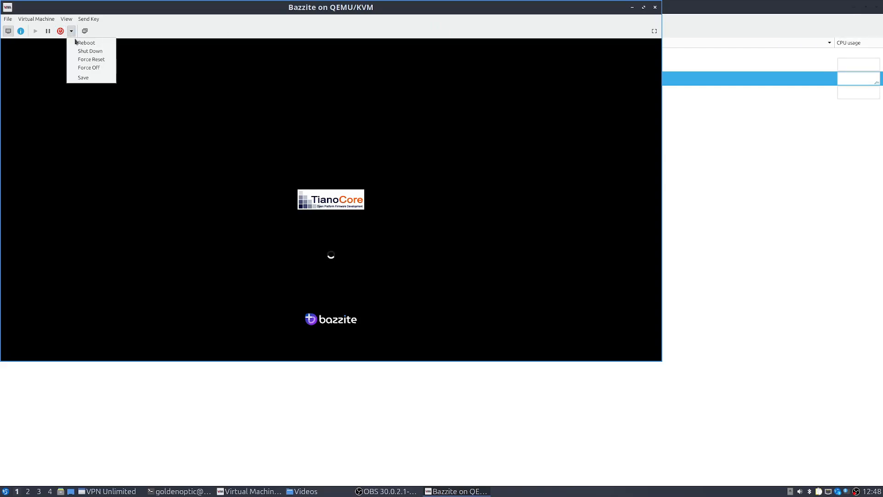
left_click(81, 43)
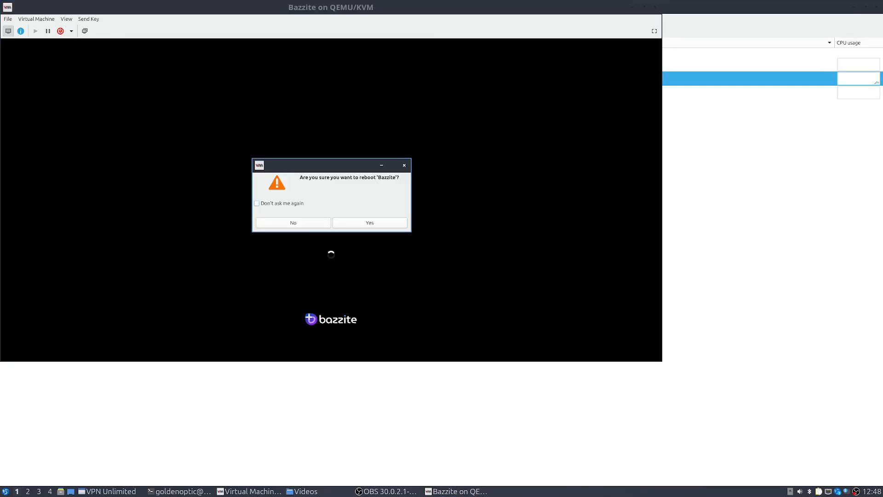
left_click(354, 222)
left_click(67, 19)
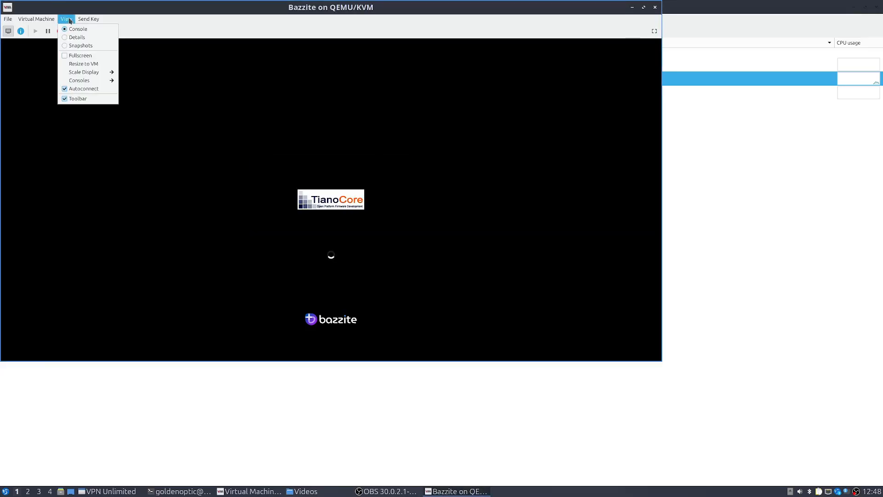
left_click(75, 55)
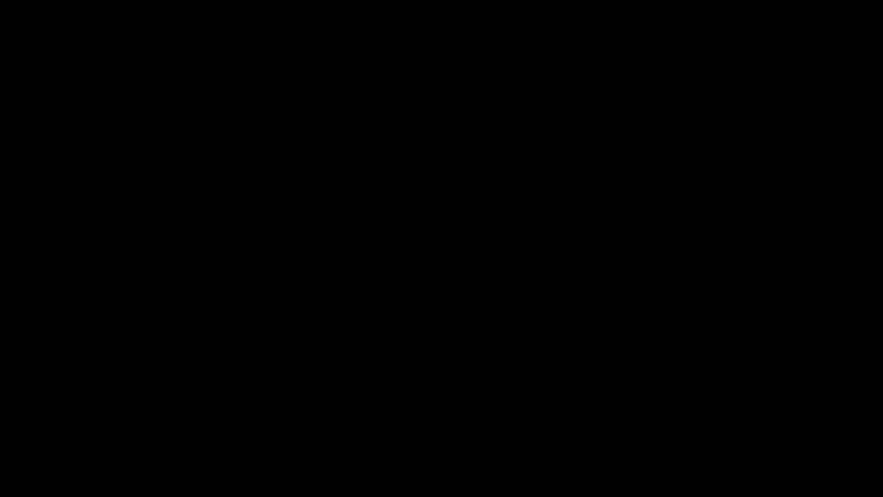
- Enter UEFI Firmware Settings from the GRUB boot menu and open the Boot Manager
mouse_move(442, 1)
key("Down")
key("Down")
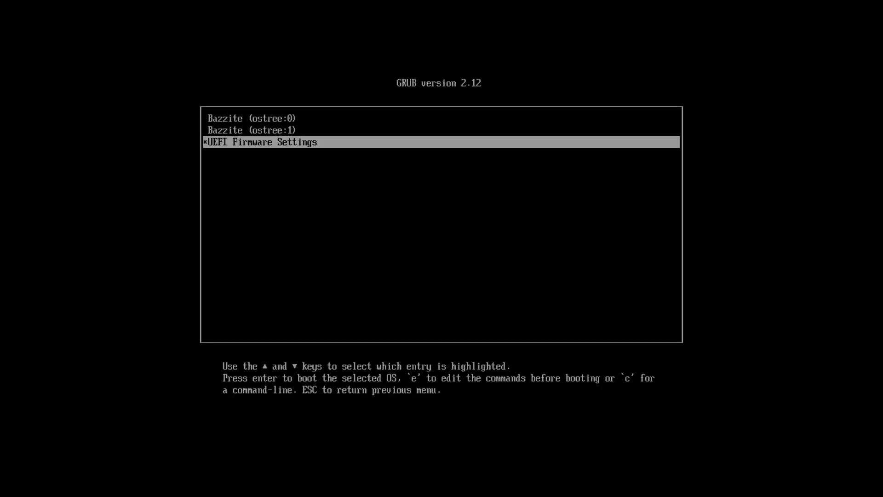
key("Return")
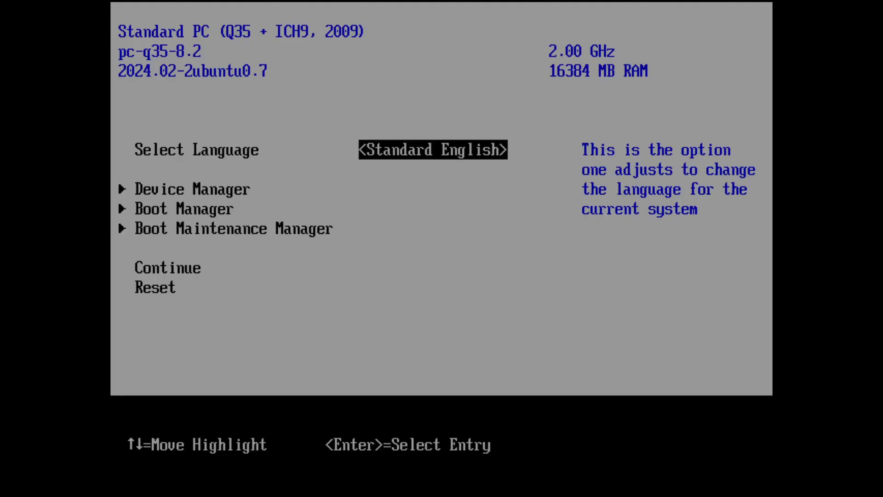
key("Down")
key("Down")
key("Return")
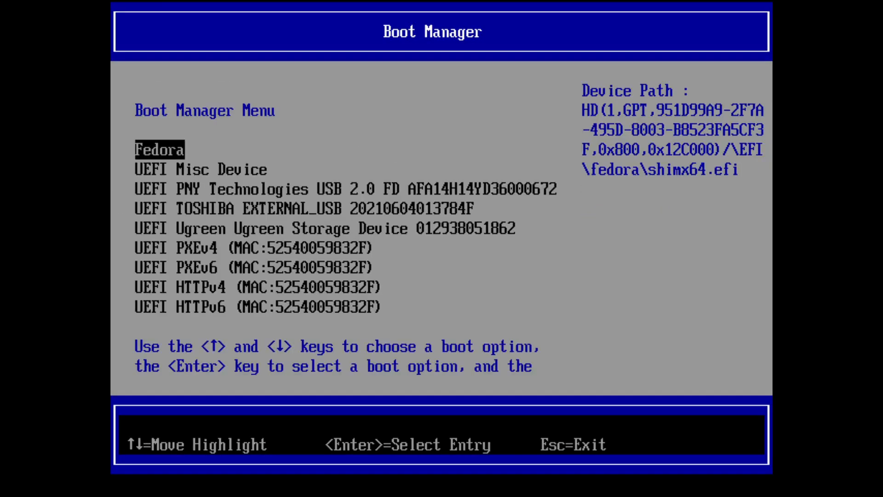
- Boot the virtual machine from the UEFI PNY Technologies USB 2.0 FD drive
key("Down")
key("Down")
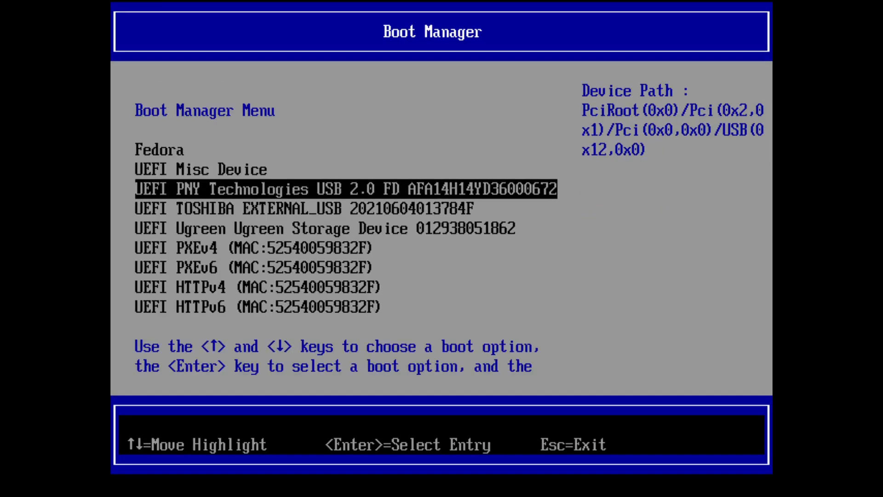
key("Down")
key("Down")
key("Up")
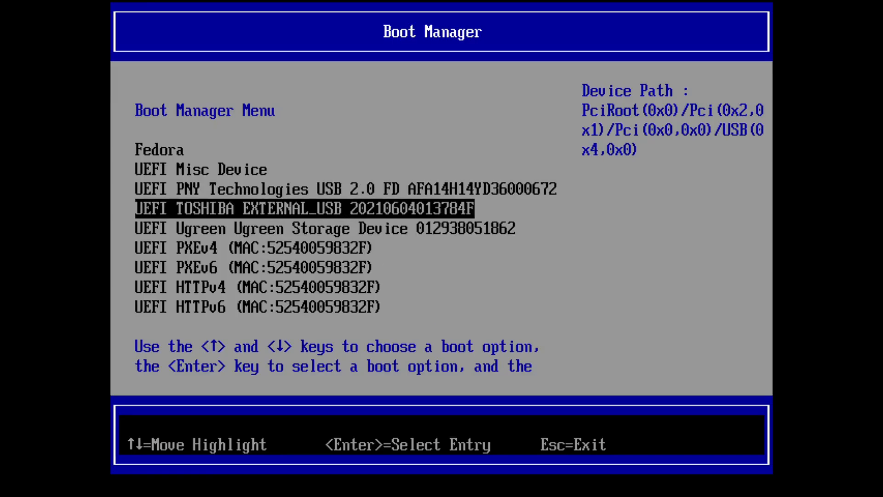
key("Up")
key("Up")
key("Down")
key("Down")
key("Up")
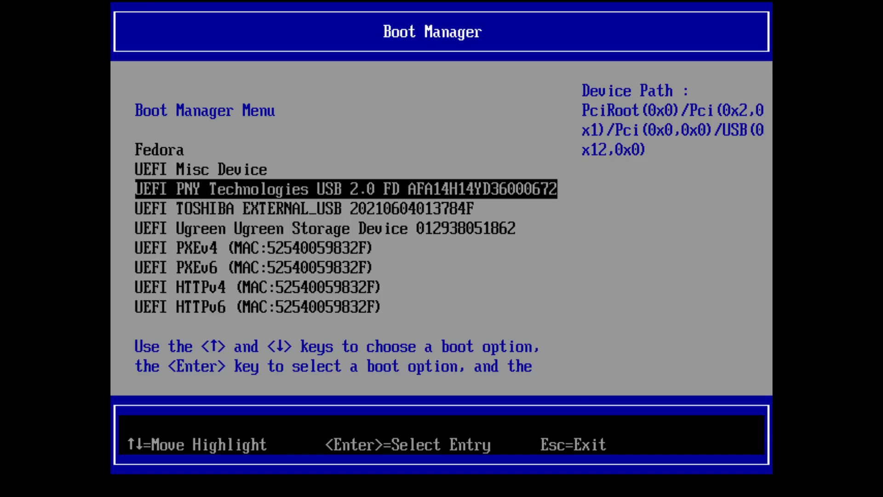
key("Return")
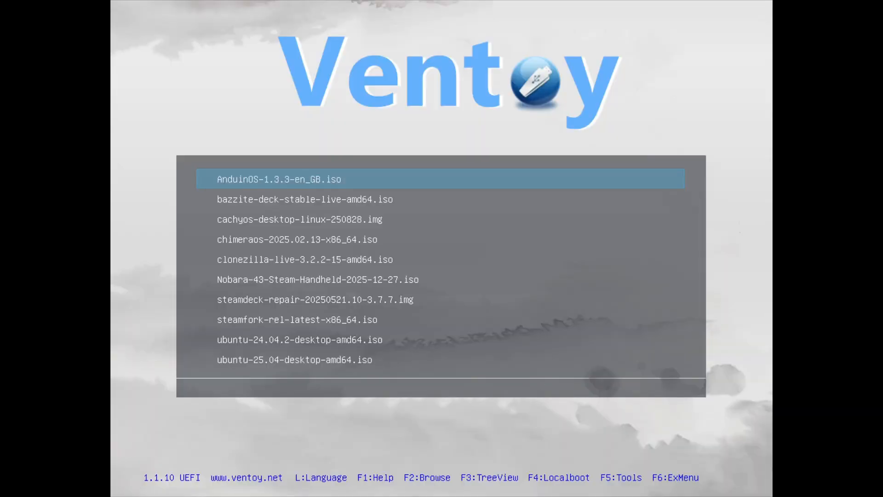
- Boot clonezilla-live-3.2.2-15-amd64.iso in normal mode with the Clonezilla live (VGA 800x600 & To RAM) entry
key("Down")
key("Down")
key("Down")
key("Down")
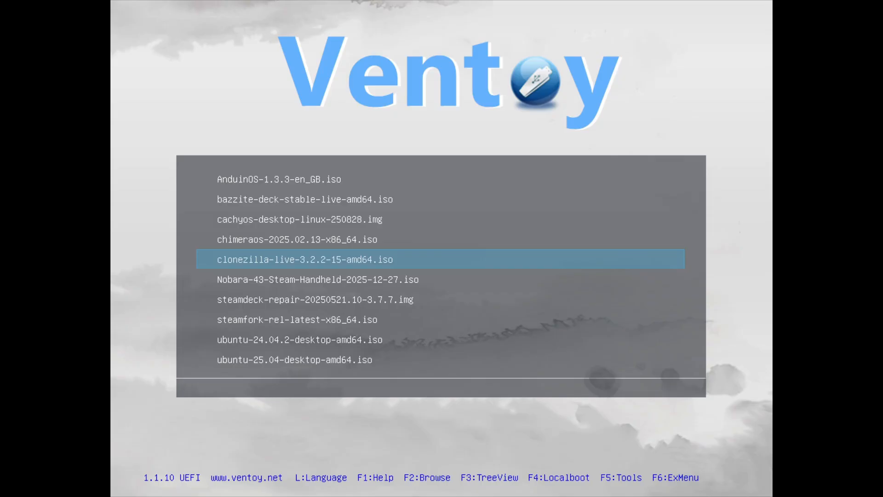
key("Up")
key("Down")
key("Return")
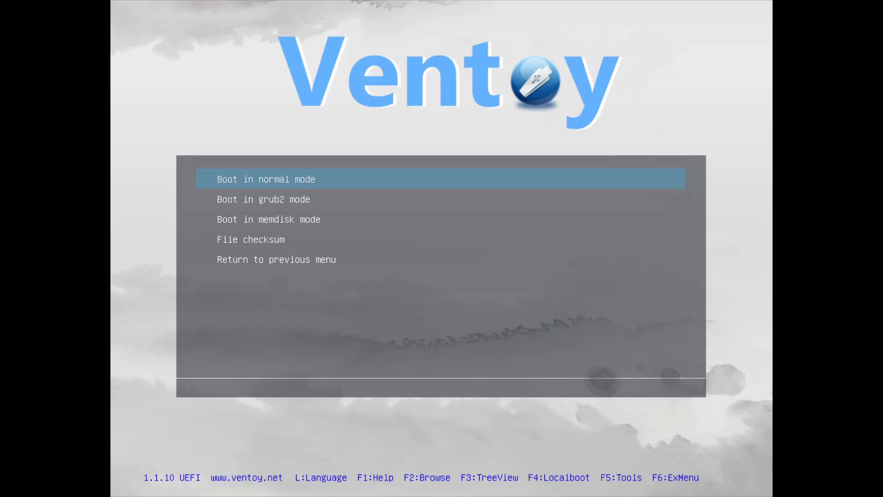
key("Return")
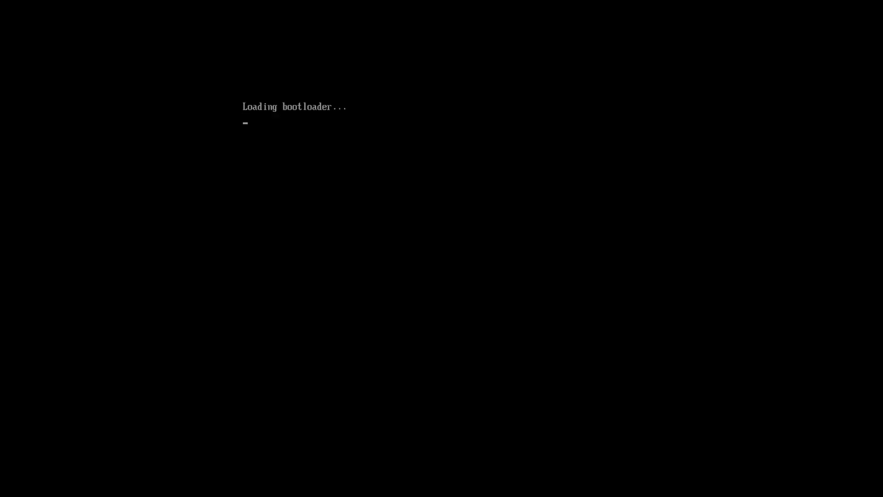
key("Down")
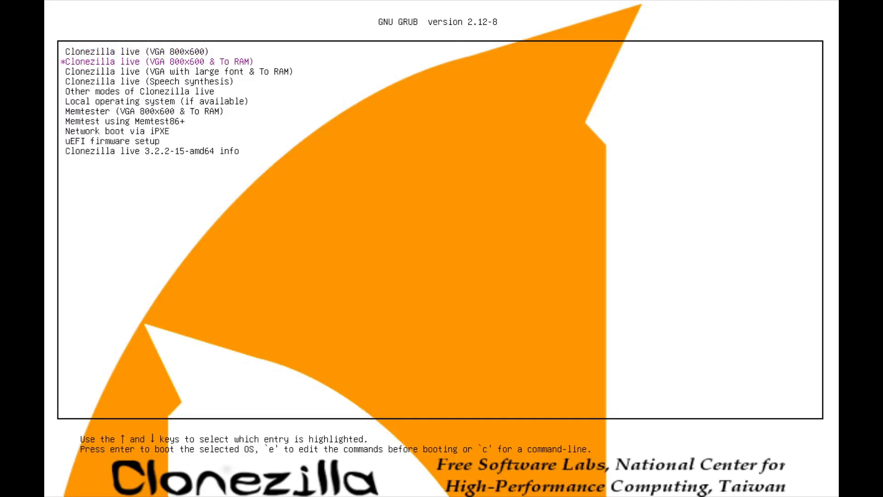
key("Return")
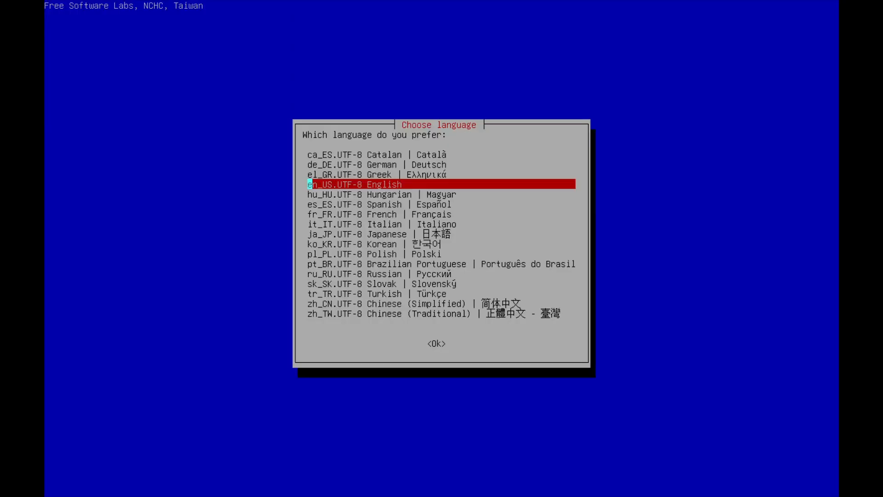
- Accept en_US.UTF-8 English and the default US keyboard layout, and start Clonezilla
key("Return")
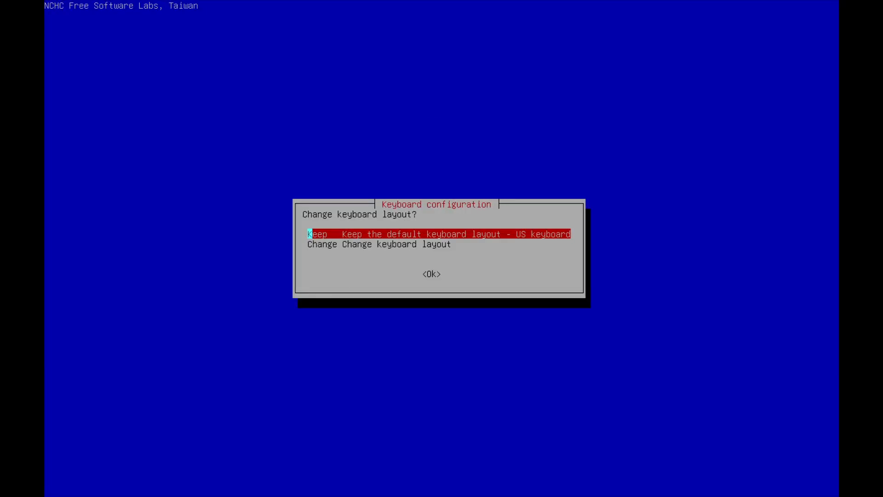
key("Return")
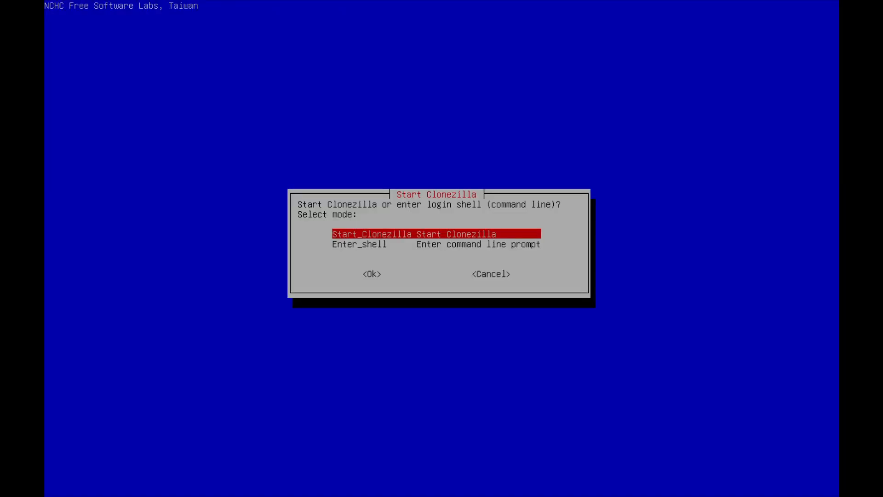
key("Return")
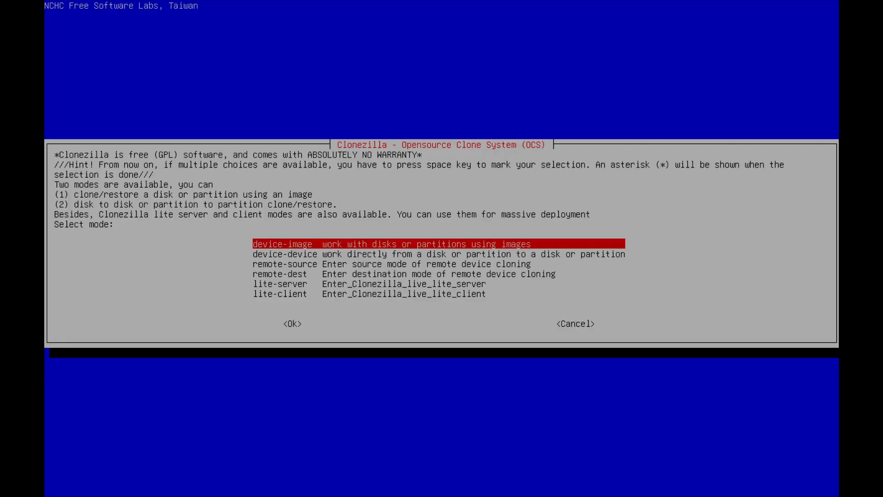
- Choose the device-image mode for working with disks or partitions using images
key("Down")
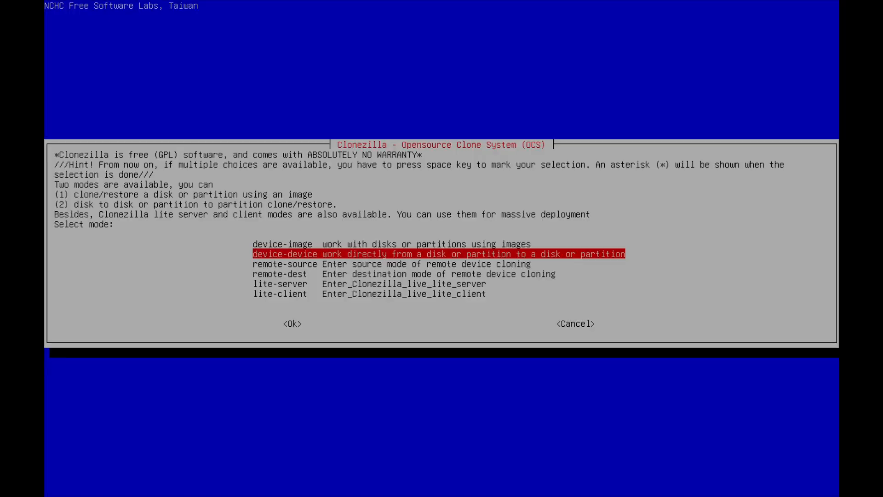
key("Up")
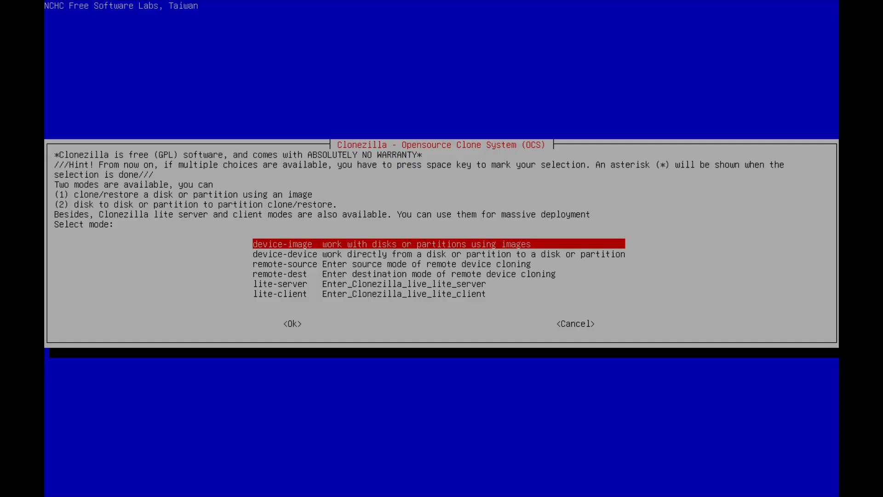
key("Return")
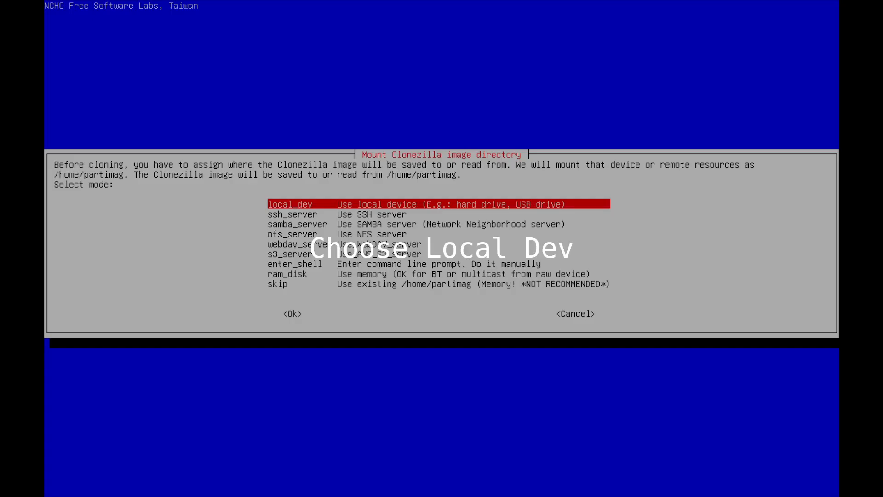
- Choose local_dev as the location of the Clonezilla image directory, and exit the device scan once the disks are detected
key("Down")
key("Down")
key("Down")
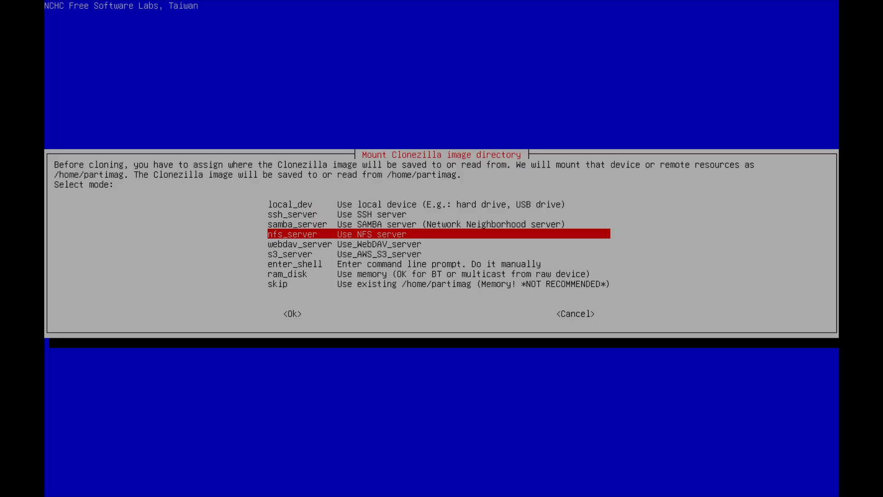
key("Up")
key("Up")
key("Up")
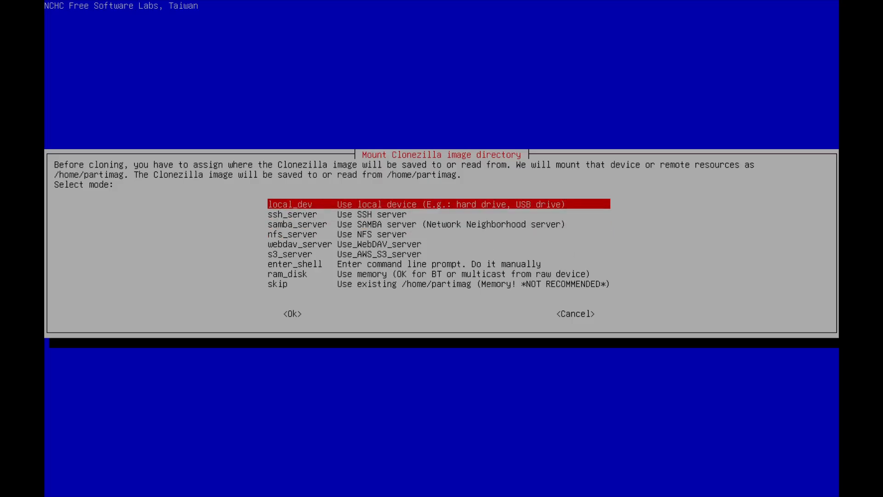
key("Down")
key("Down")
key("Down")
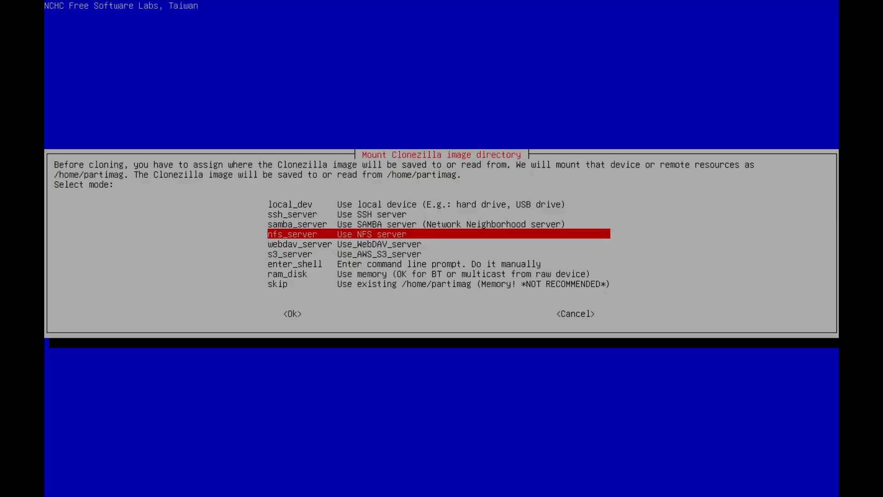
key("Up")
key("Up")
key("Up")
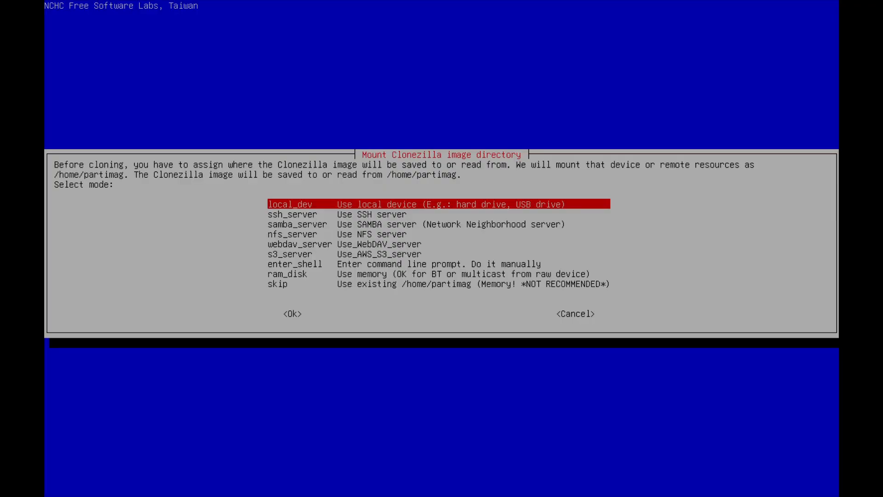
key("Return")
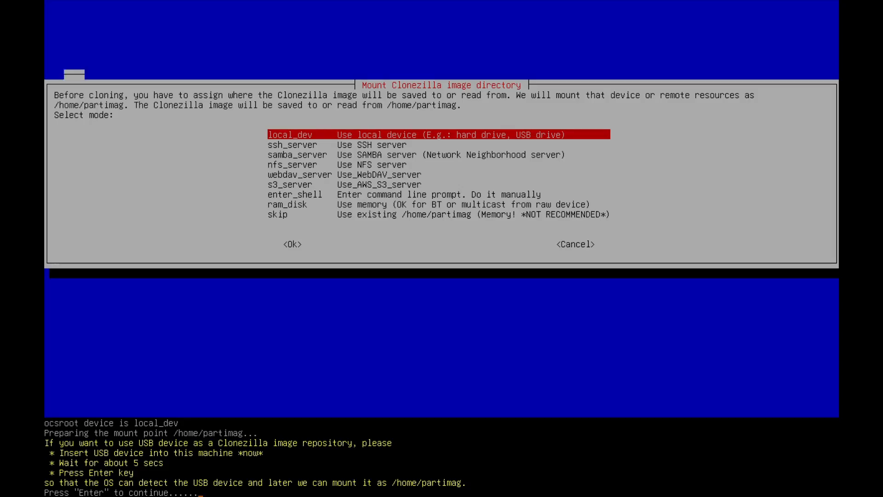
key("Return")
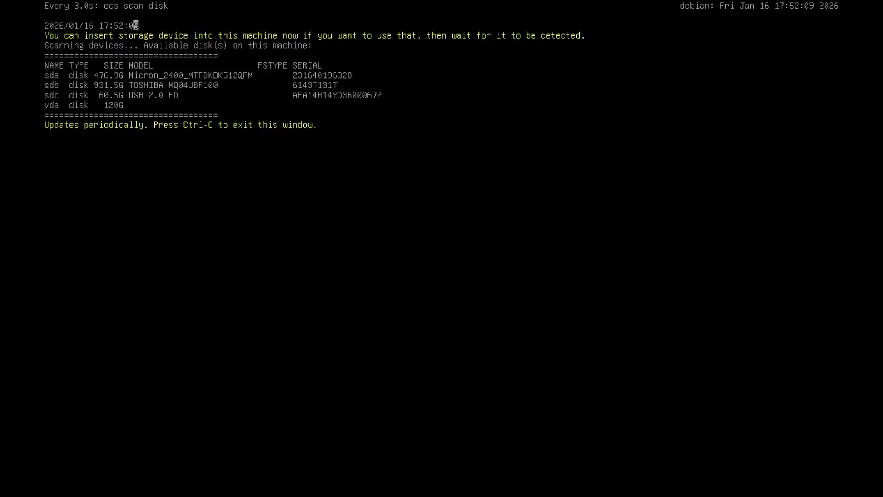
key("ctrl+c")
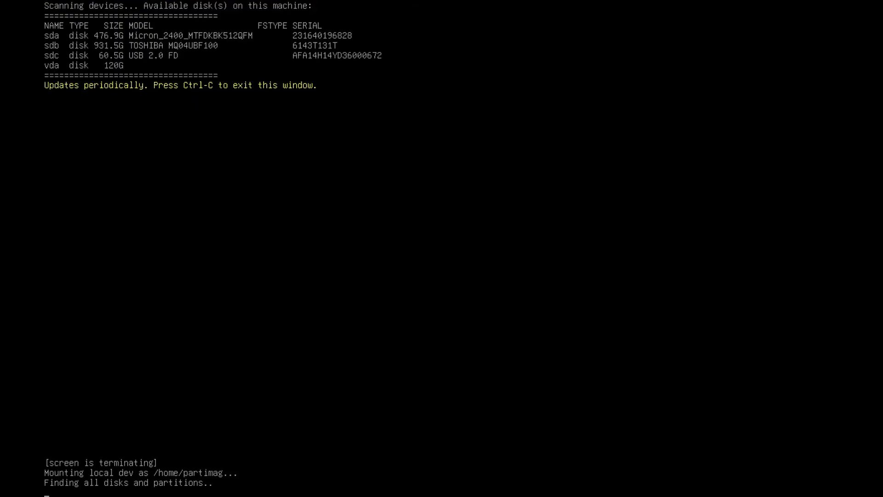
- Interrupt the disk and partition search and decline to continue without a mounted image repository
key("ctrl+c")
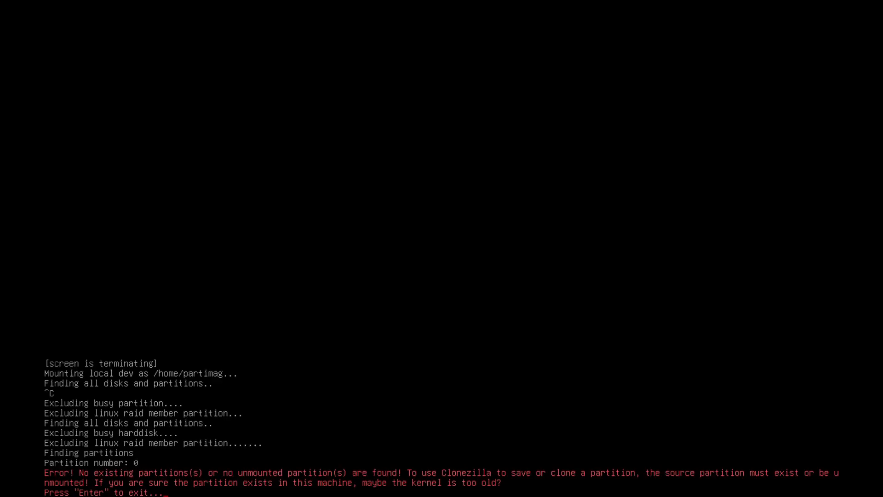
key("Return")
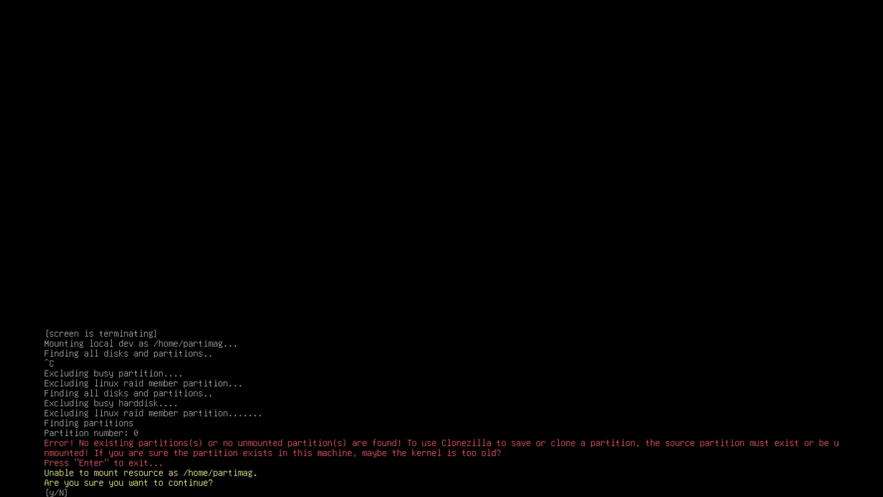
type("n")
key("Return")
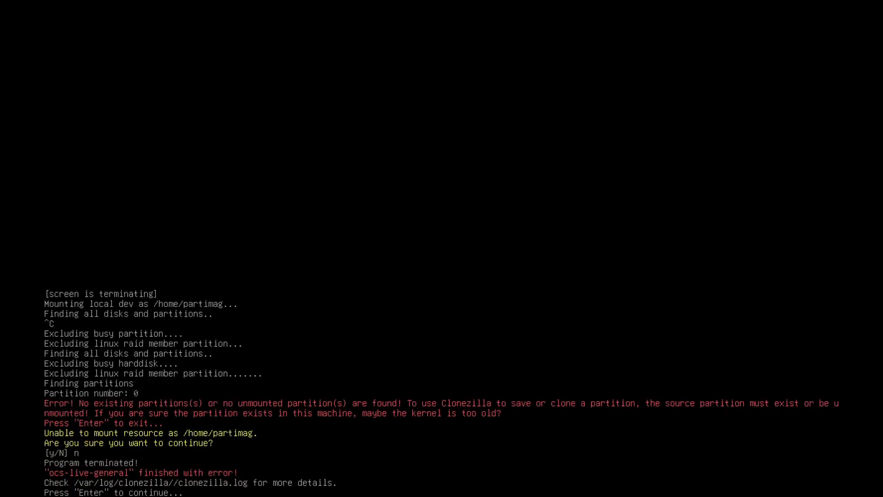
key("Return")
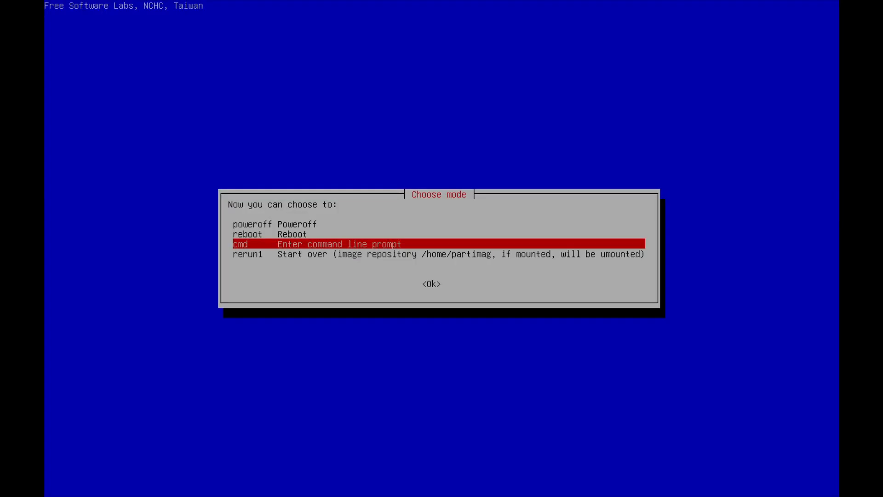
- Start over with rerun1, launch Clonezilla again and choose the device-image mode
key("Down")
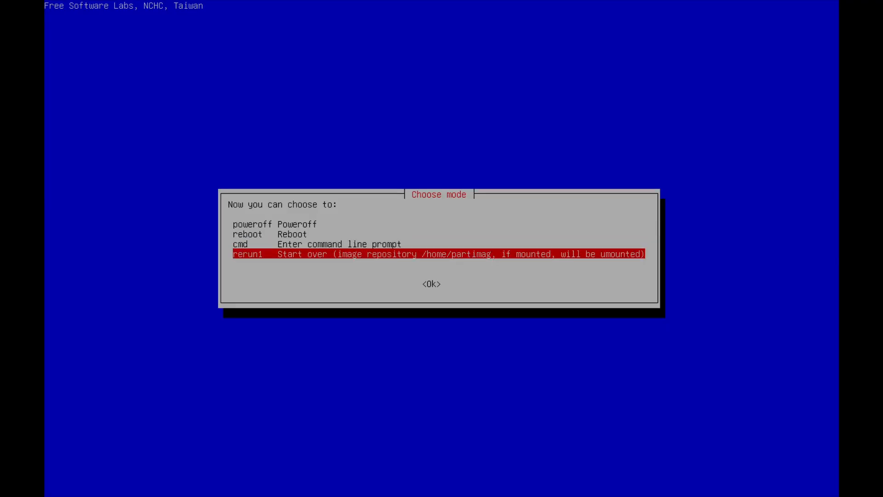
key("Return")
key("Return")
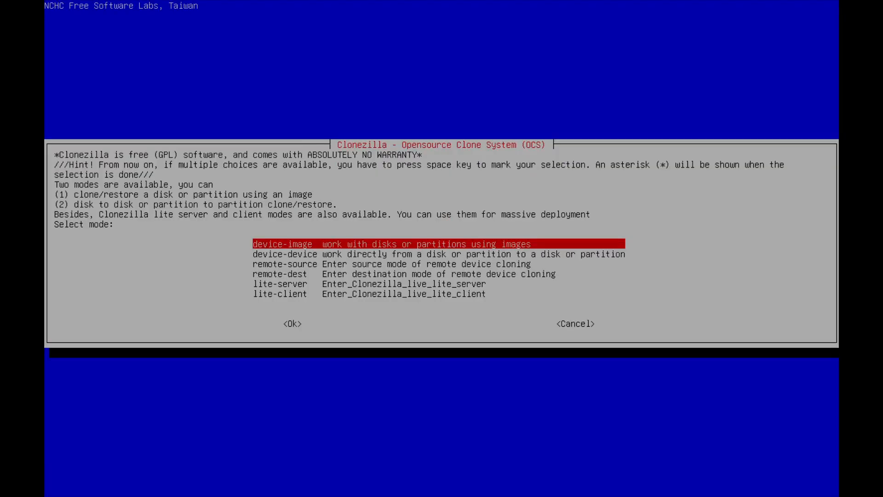
key("Return")
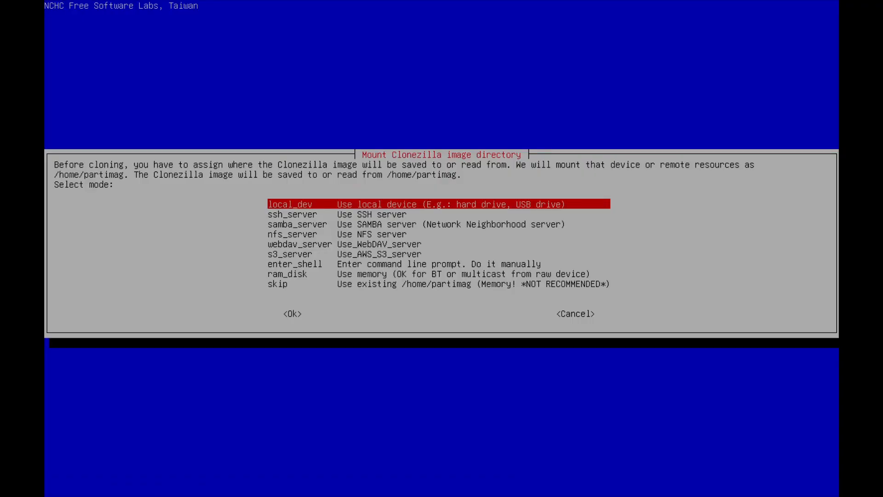
- Choose local_dev as the image directory location again and exit the device scan
key("Return")
key("Return")
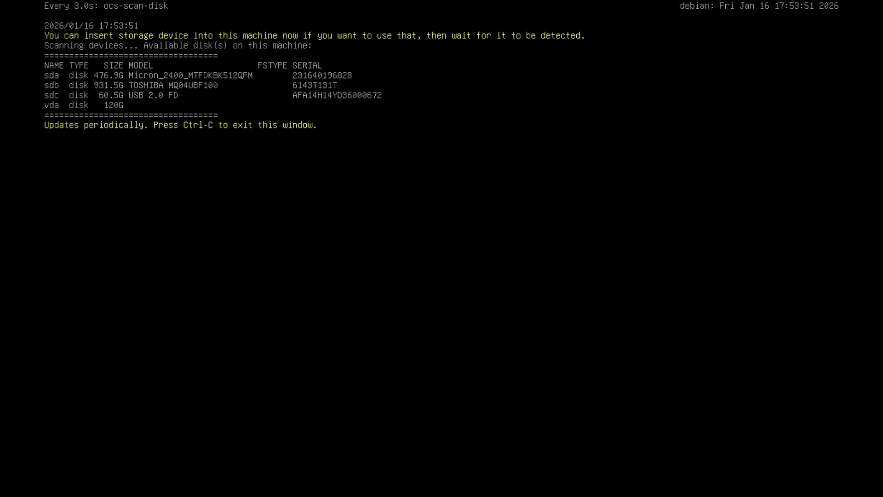
key("ctrl+c")
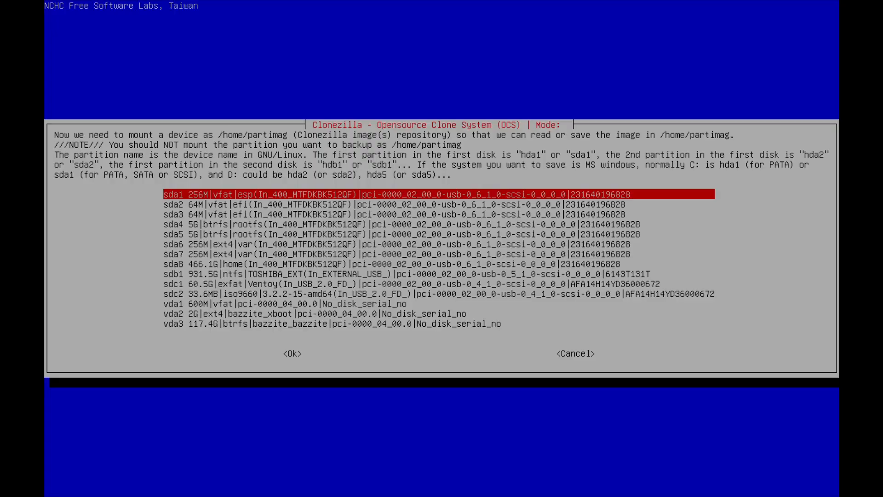
- Select sdb1, the 931.5G NTFS TOSHIBA_EXT partition, as the image repository and skip the file system check with no-fsck
key("Down")
key("Up")
key("Down")
key("Down")
key("Down")
key("Down")
key("Down")
key("Down")
key("Down")
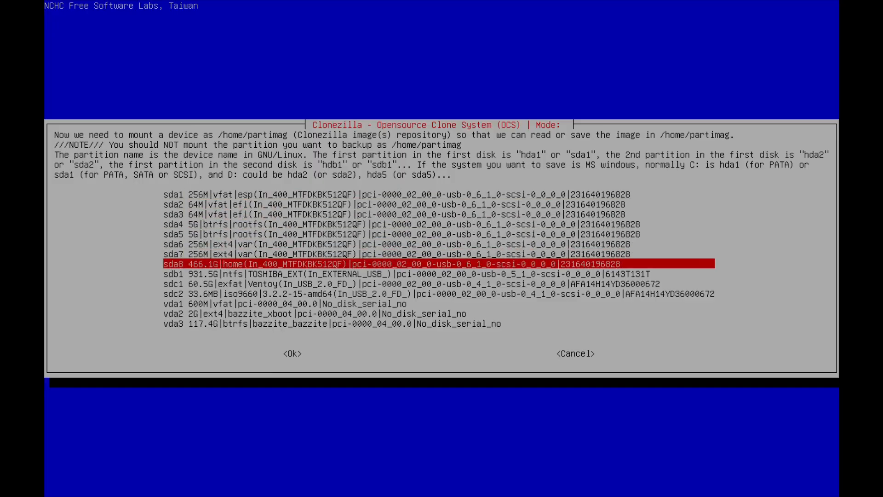
key("Down")
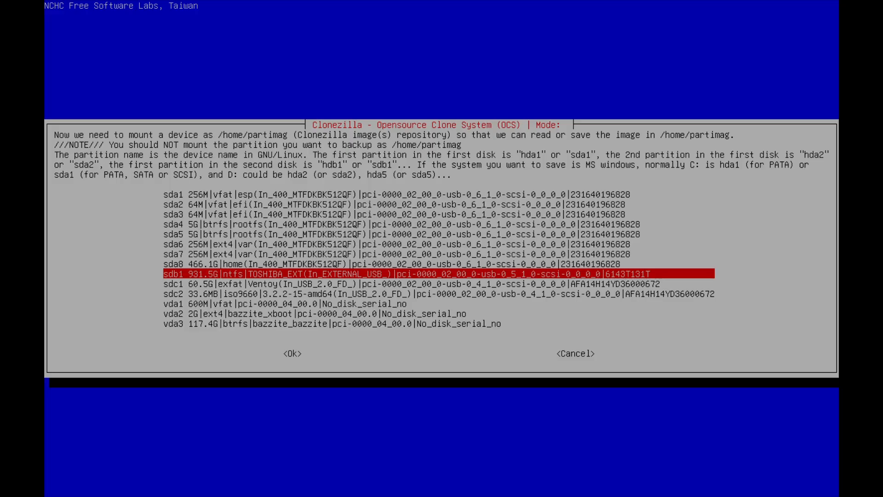
key("Return")
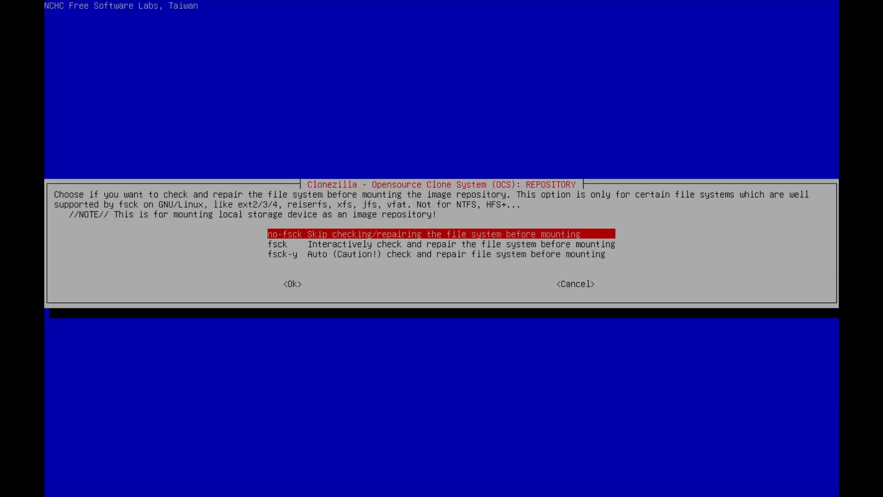
key("Return")
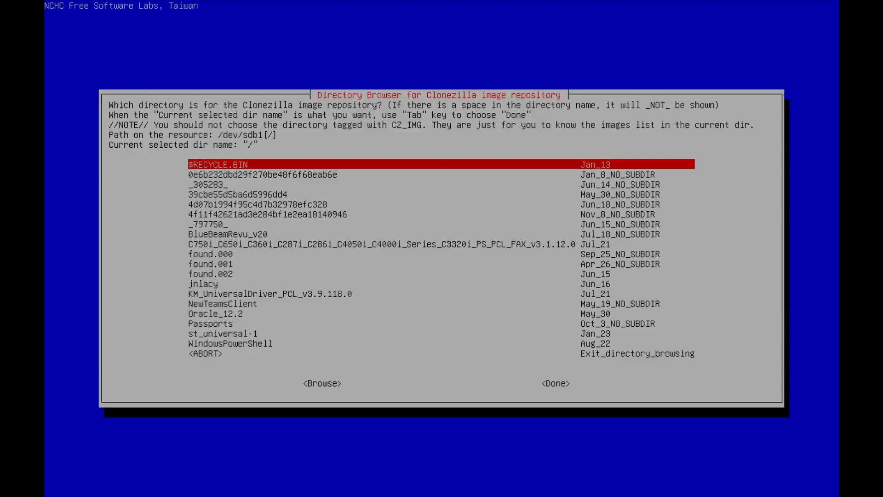
- Look through the root directories of sdb1 and open the personal user folder in the repository directory browser
key("Down")
key("Down")
key("Down")
key("Down")
key("Down")
key("Down")
key("Down")
key("Down")
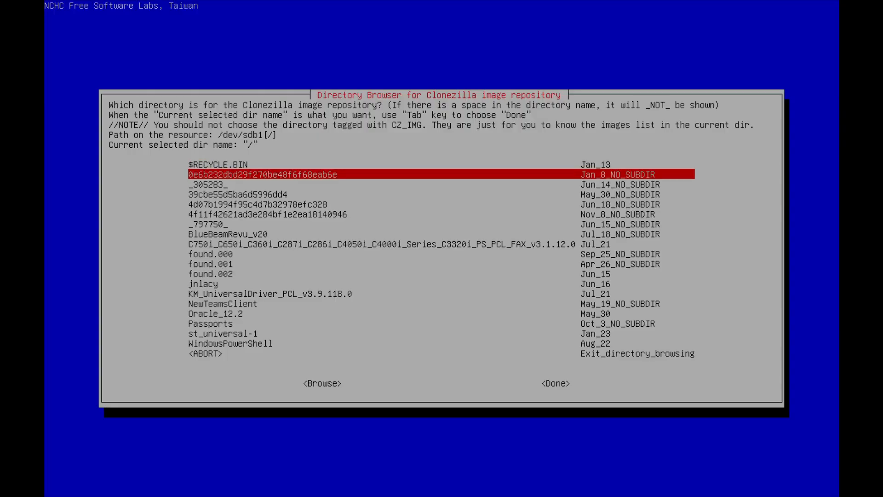
key("Down")
key("Down")
key("Down")
key("Down")
key("Down")
key("Down")
key("Down")
key("Down")
key("Down")
key("Down")
key("Down")
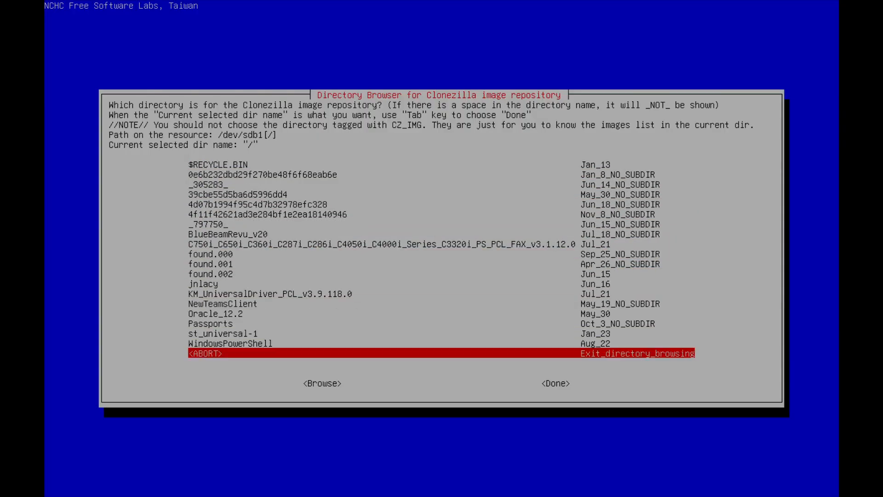
key("Up")
key("Up")
key("Up")
key("Up")
key("Up")
key("Up")
key("Up")
key("Up")
key("Up")
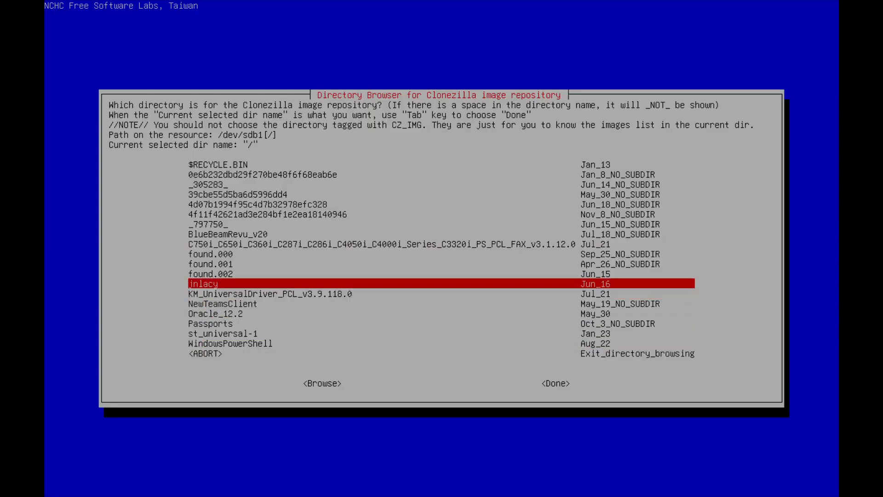
key("Down")
key("Down")
key("Tab")
key("Tab")
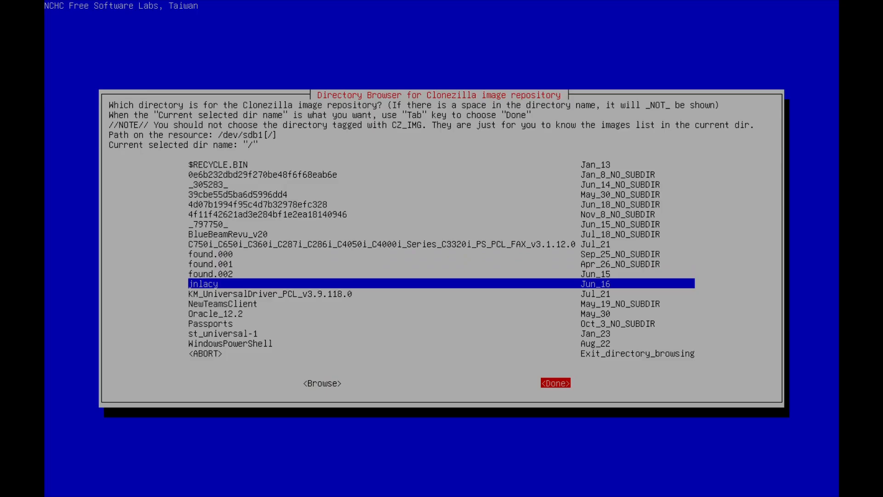
key("Left")
key("Return")
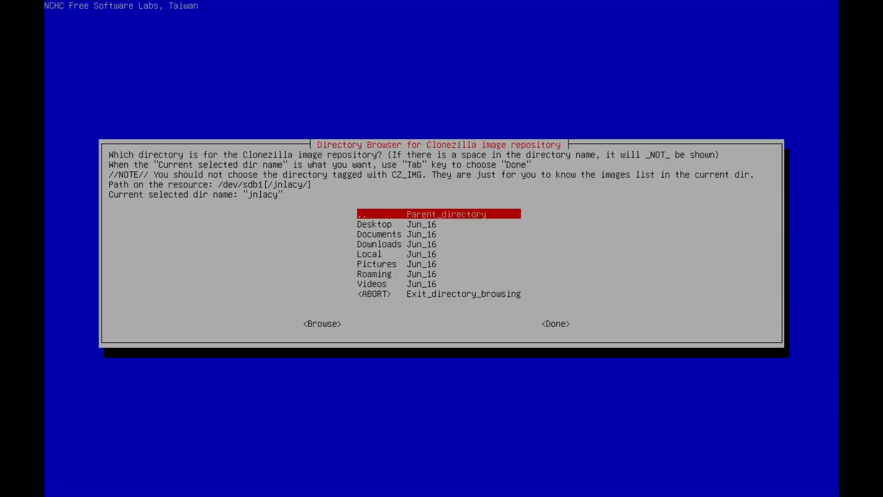
- Look through the user folder's subdirectories and abort the directory browsing
key("Down")
key("Down")
key("Down")
key("Down")
key("Down")
key("Down")
key("Down")
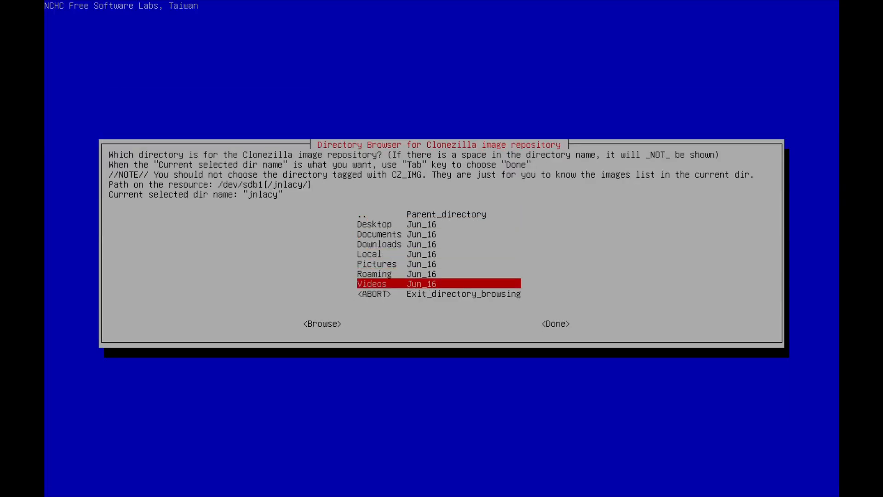
key("Up")
key("Up")
key("Up")
key("Up")
key("Up")
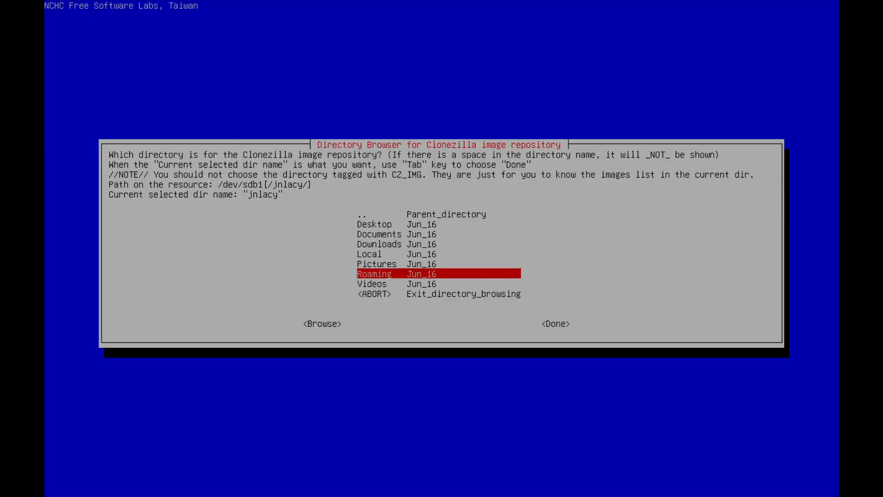
key("Down")
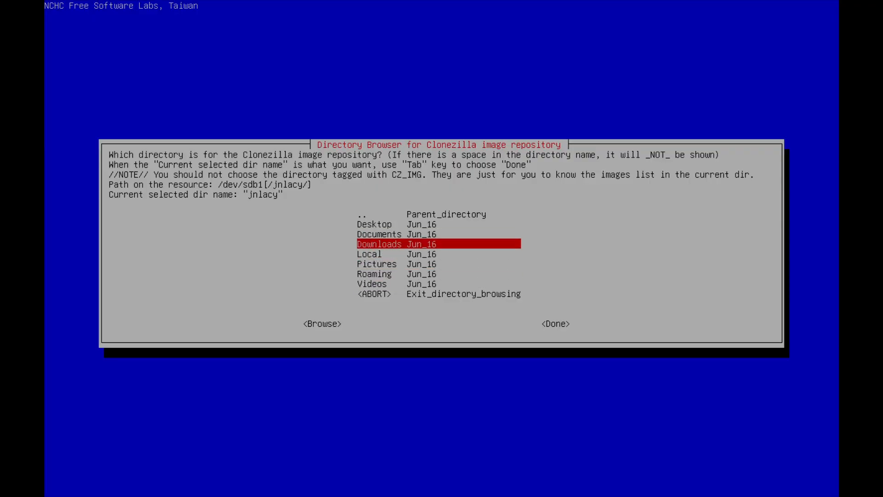
key("Down")
key("Down")
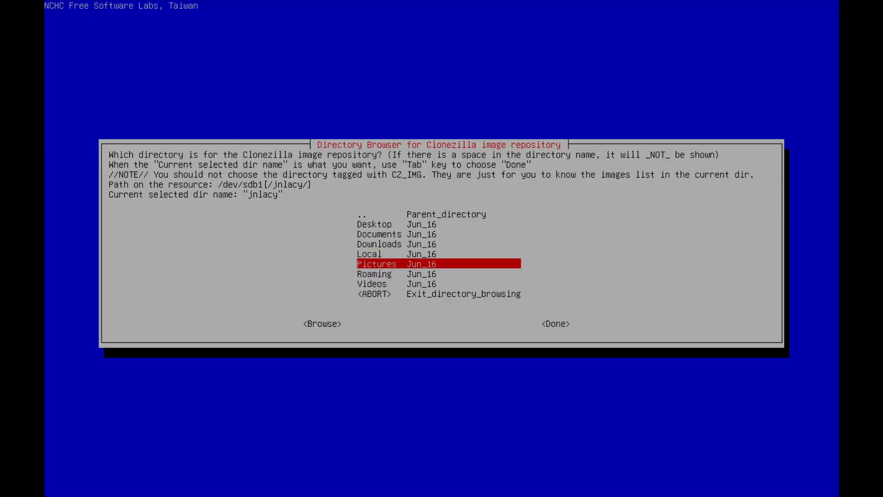
key("Down")
key("Down")
key("Down")
key("Return")
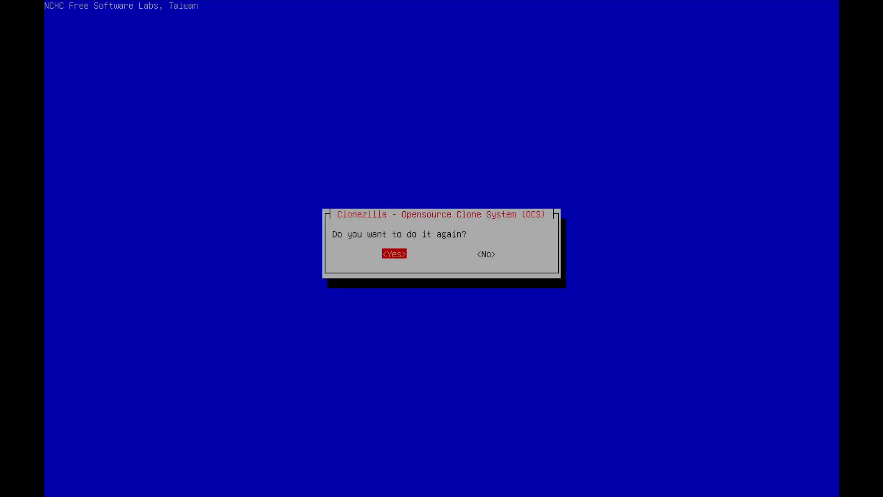
- Restart the directory browsing and use the root directory of sdb1 as the Clonezilla image repository
key("Return")
key("Tab")
key("Tab")
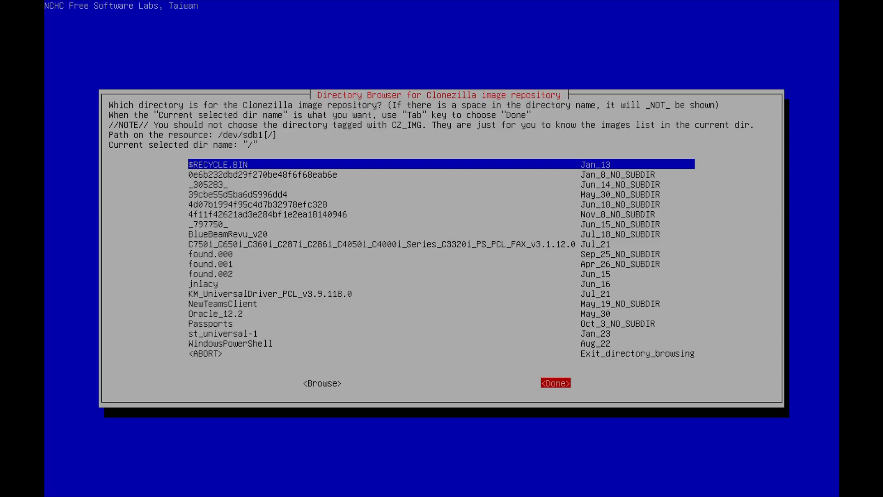
key("Return")
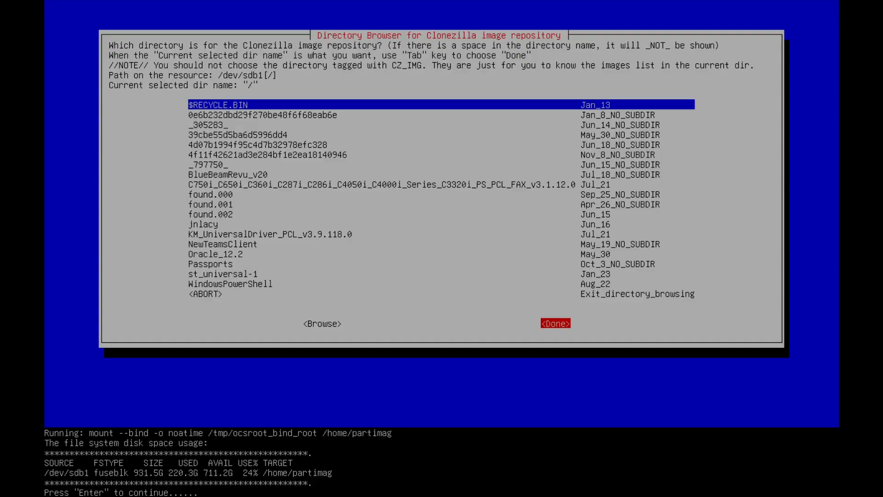
key("Return")
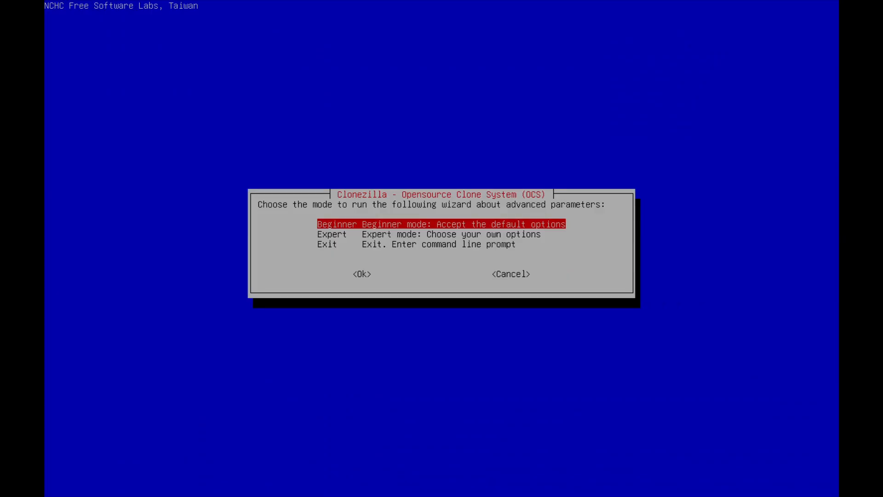
key("Return")
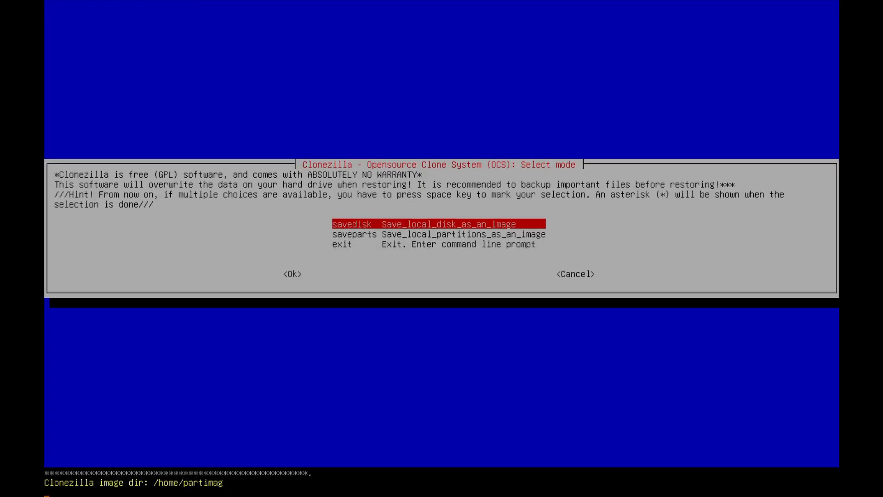
key("Return")
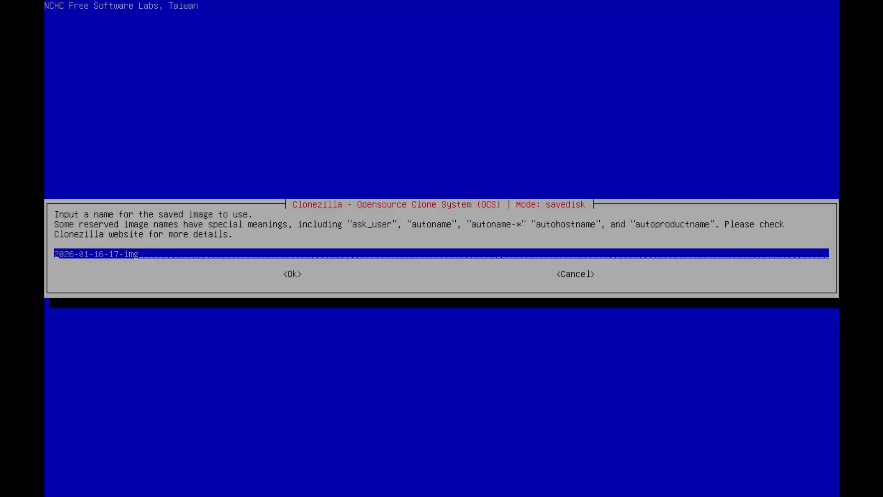
type("512S")
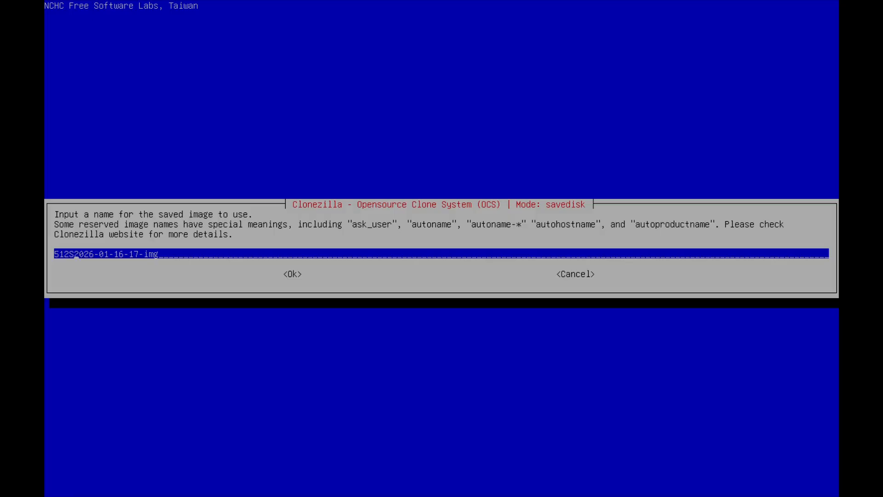
type("teamOS")
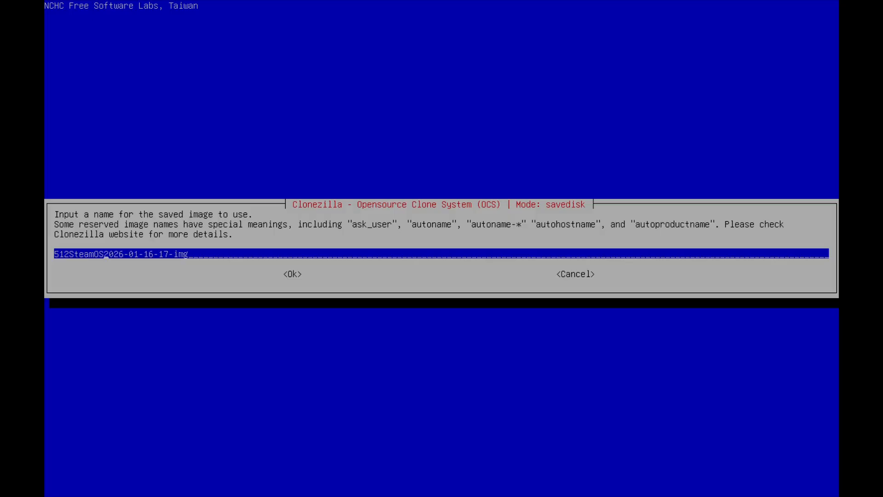
type("-")
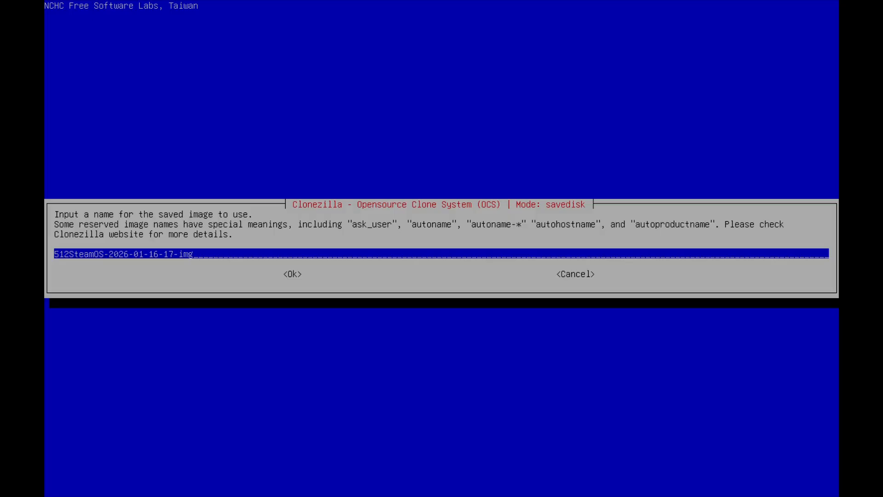
key("Tab")
key("Return")
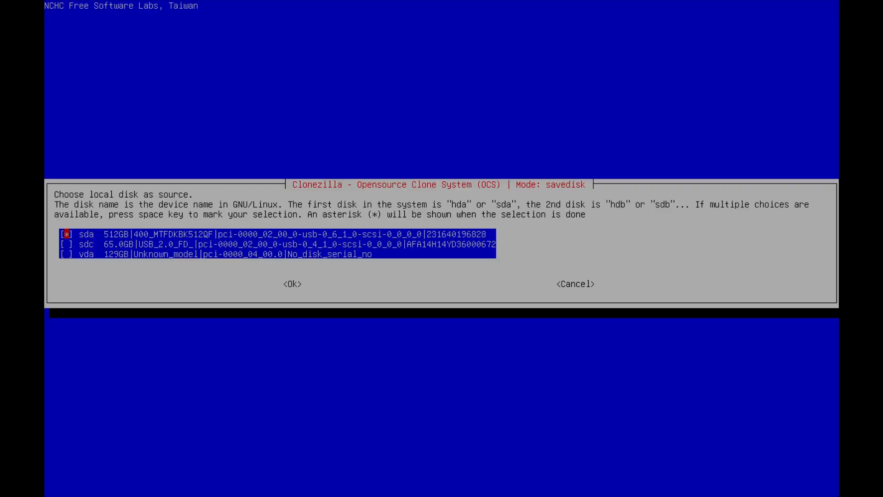
- Use the 512GB disk sda as the source and accept the -z9p zstdmt compression option
key("Tab")
key("Return")
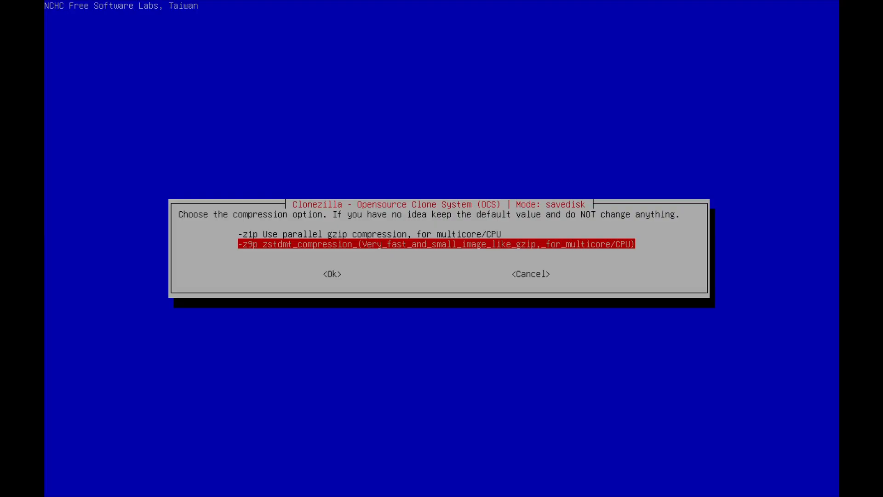
key("Tab")
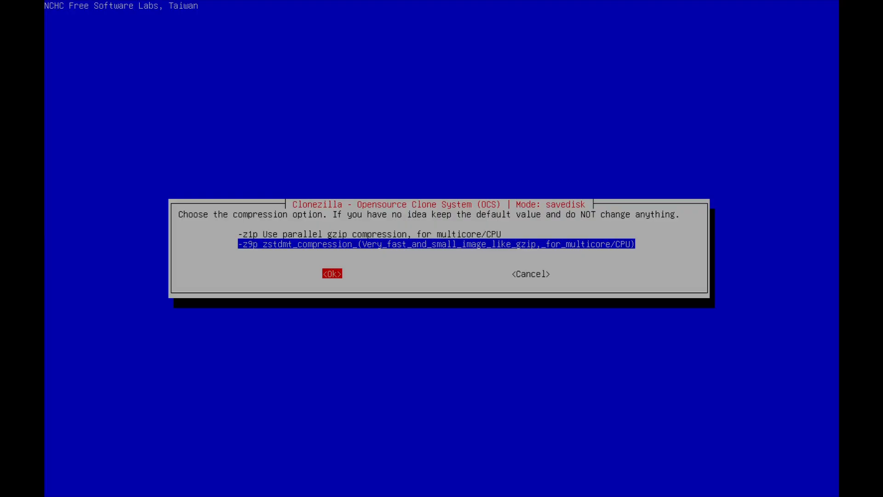
key("Return")
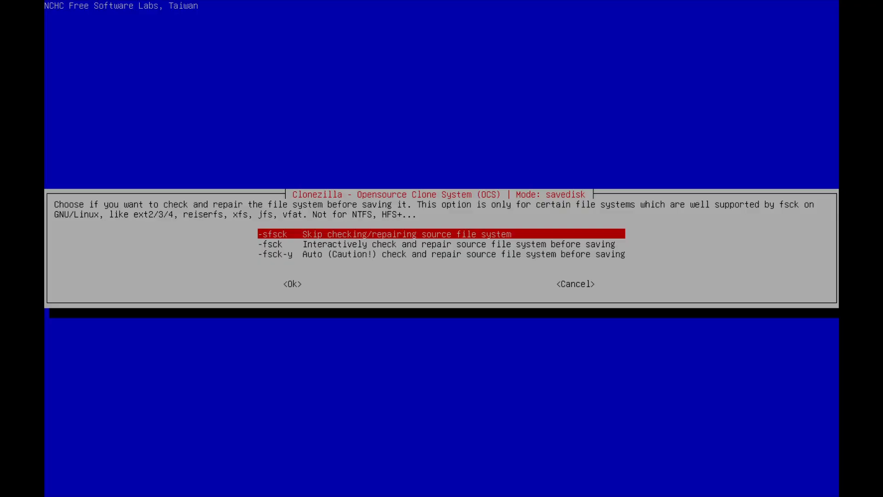
- Skip the source file system check, have the saved image checked, leave it unencrypted and allow log copying to the live USB drive
key("Tab")
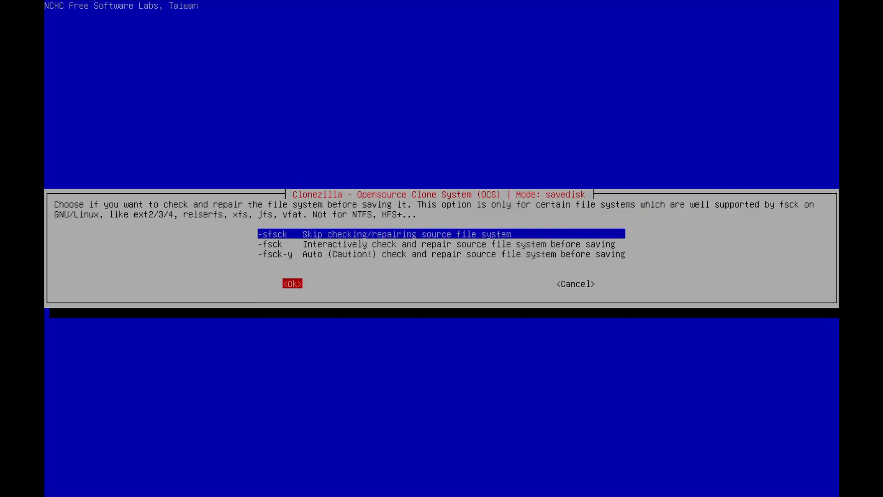
key("Return")
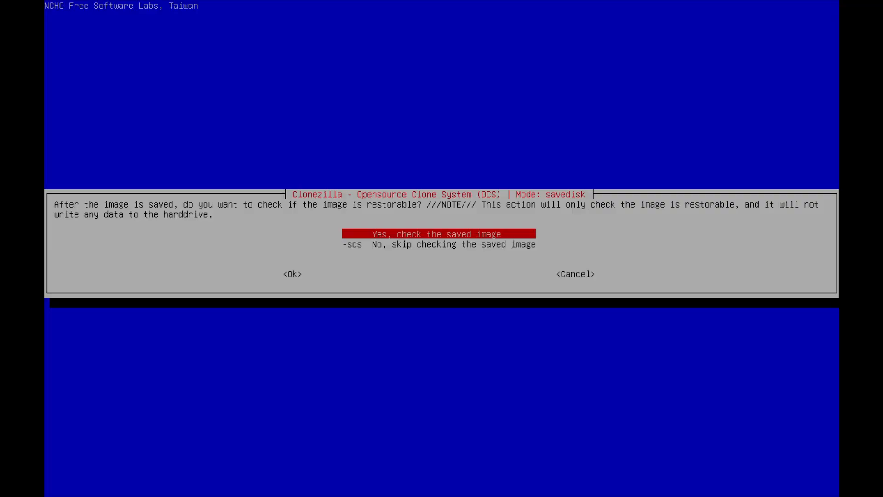
key("Return")
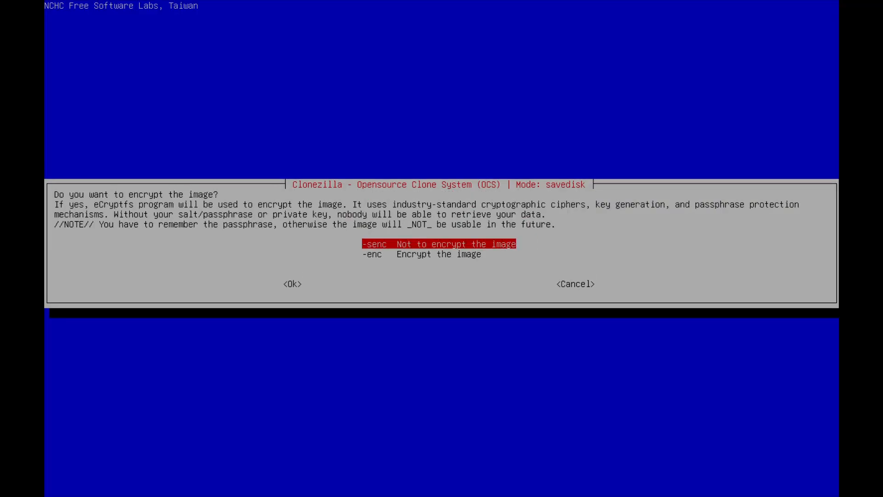
key("Tab")
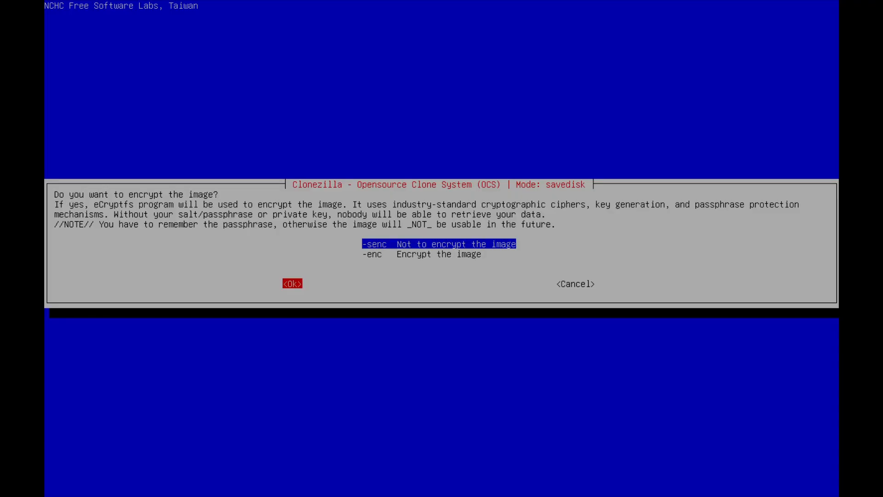
key("Return")
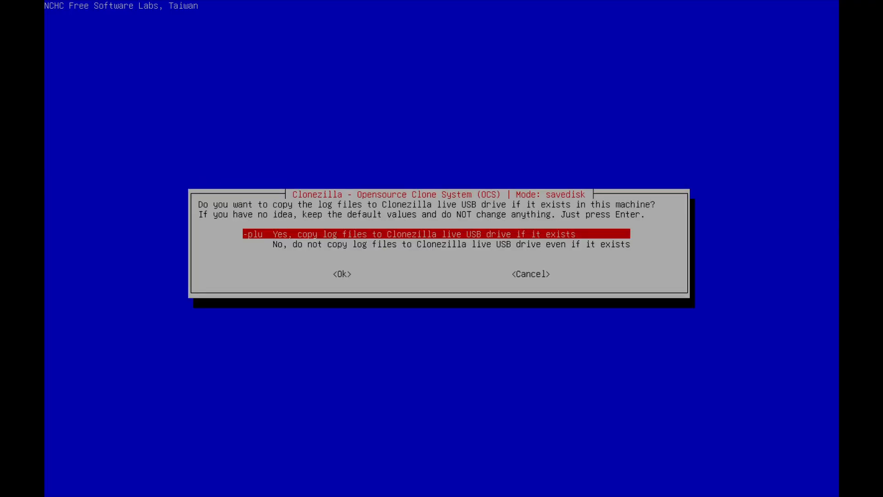
key("Return")
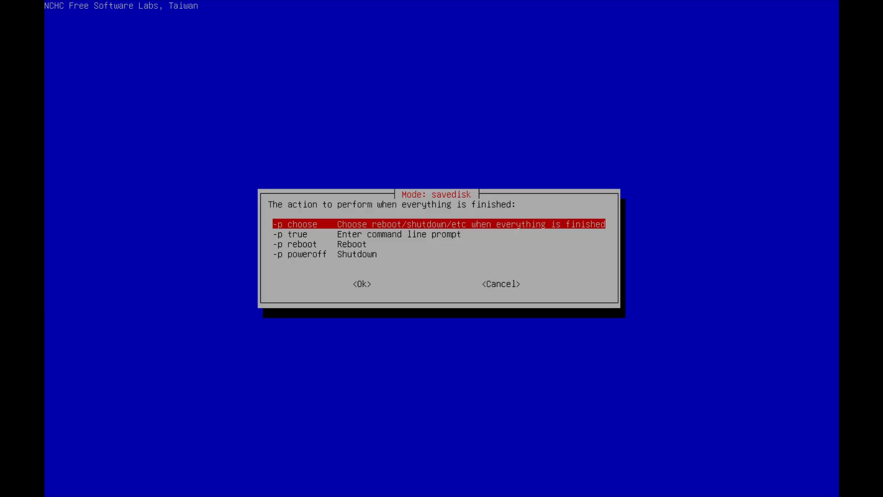
- Set the action performed when everything is finished to shutdown (-p poweroff)
key("Down")
key("Down")
key("Down")
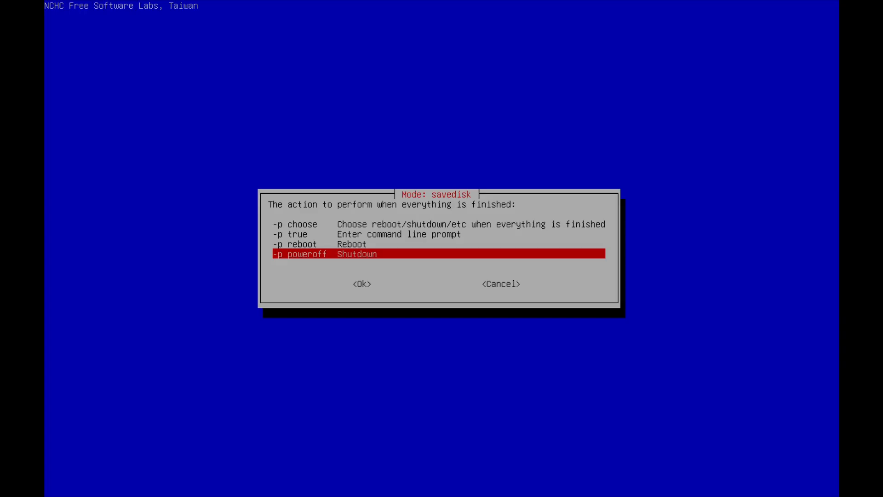
key("Tab")
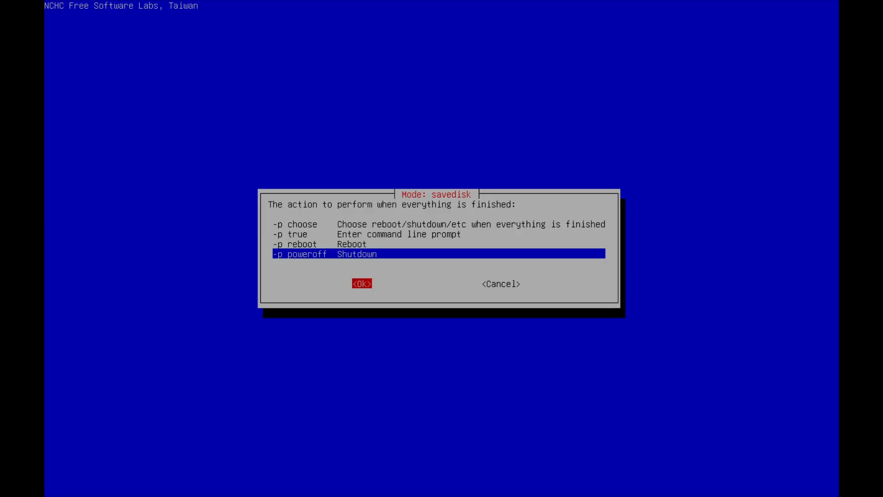
key("Return")
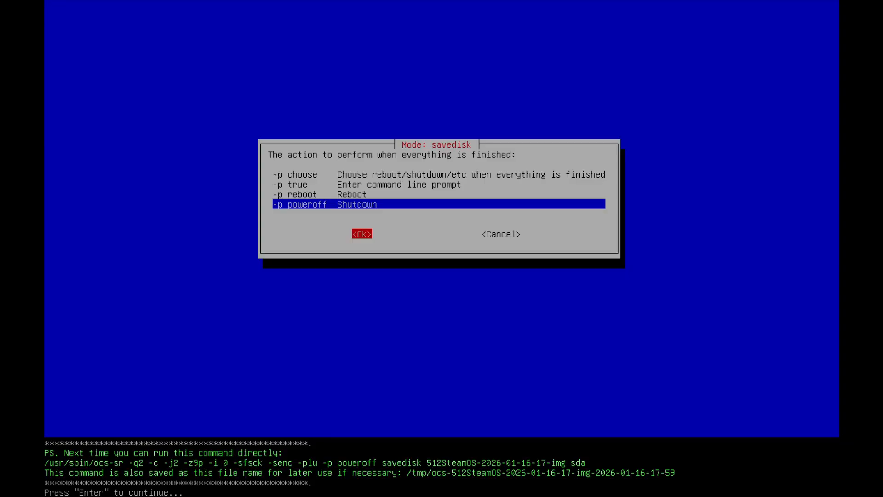
key("Return")
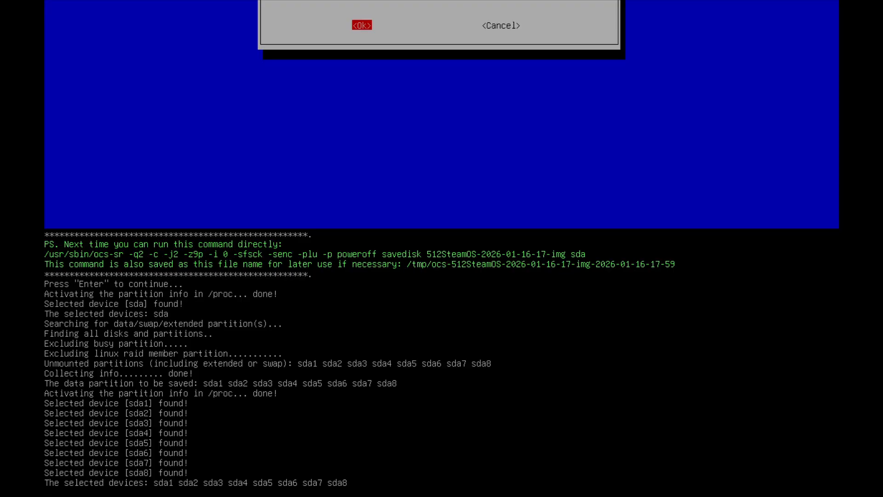
key("Return")
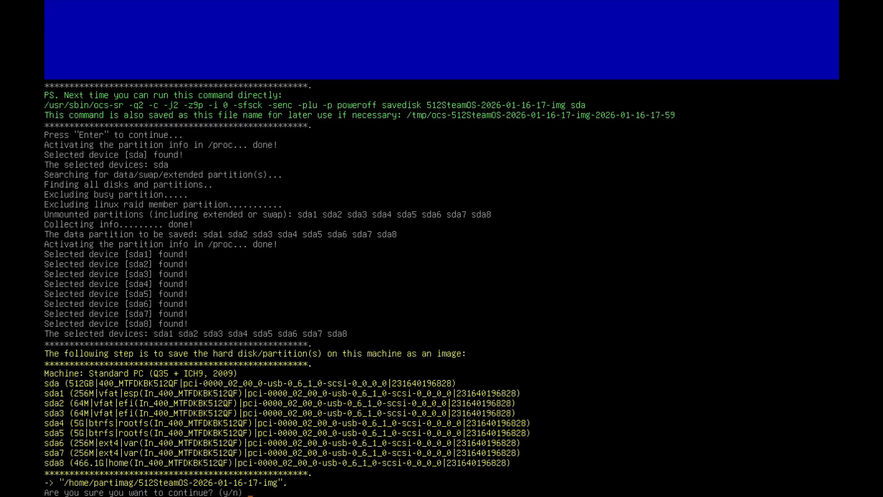
type("y")
key("Return")
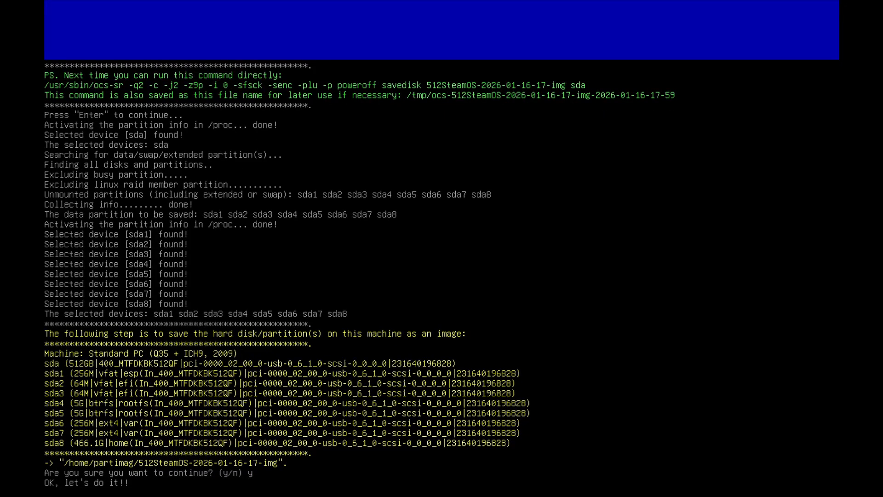